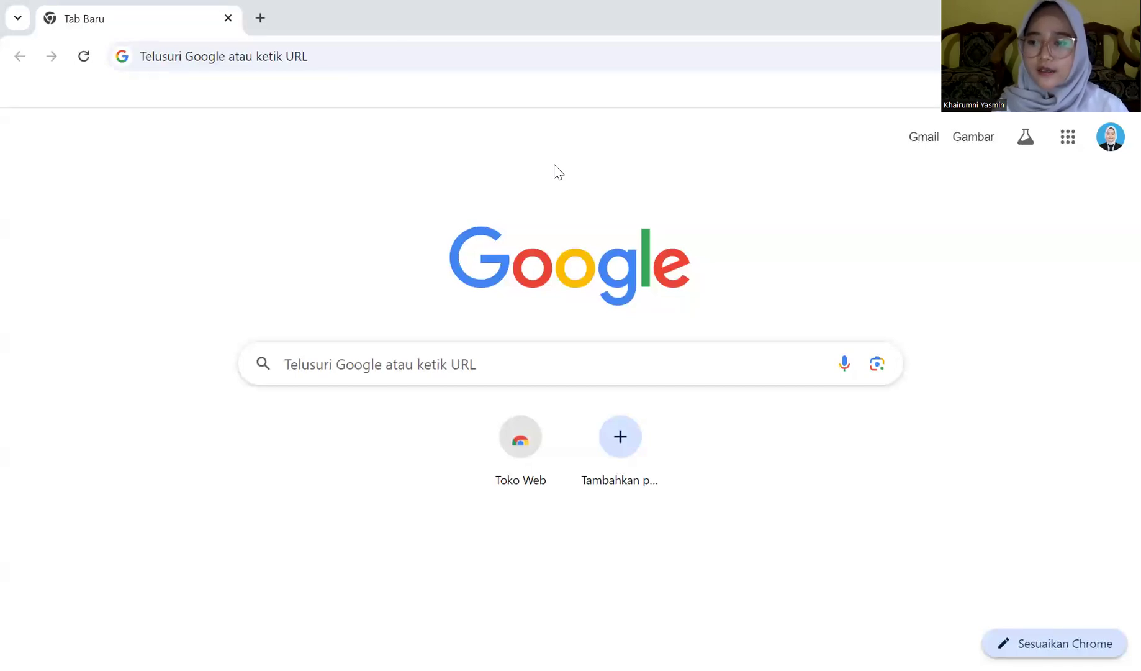
Go to Google Drive, enter the Geo ICT Yasmin folder, and open the Persebaran Gunung Api di Indonesia spreadsheet
left_click(318, 365)
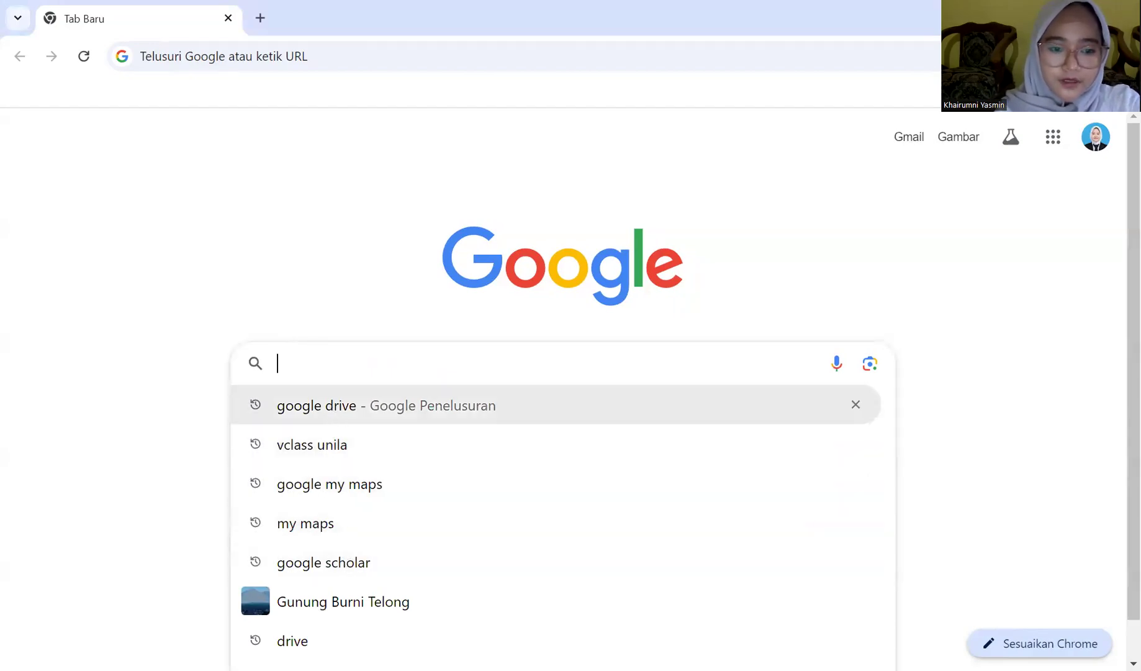
left_click(325, 638)
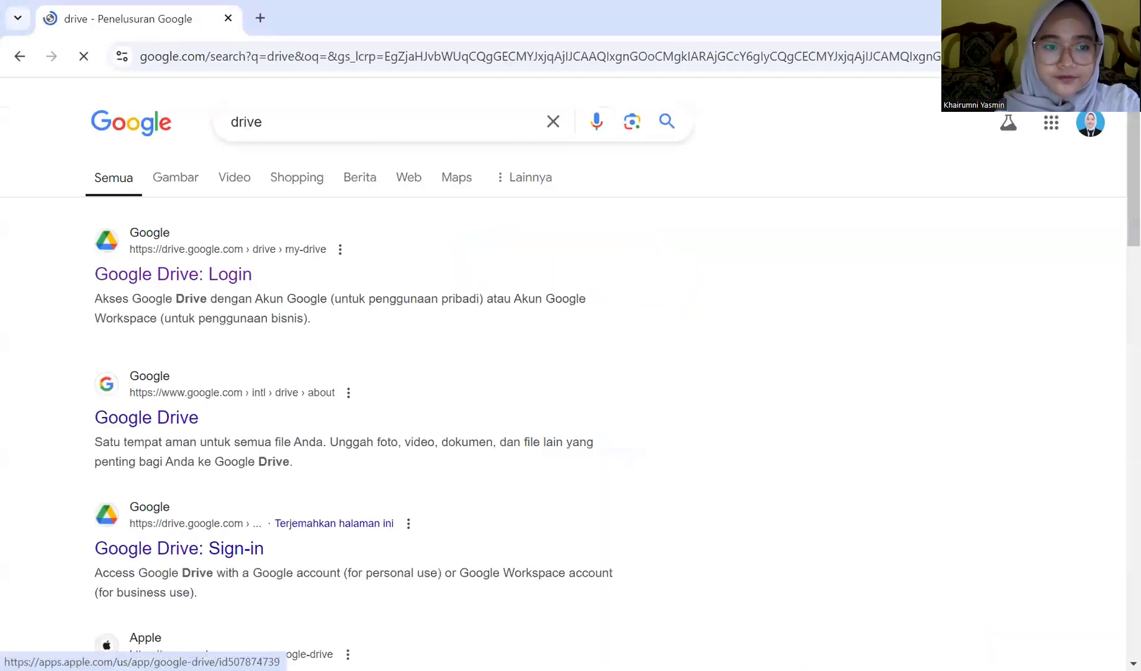
left_click(142, 273)
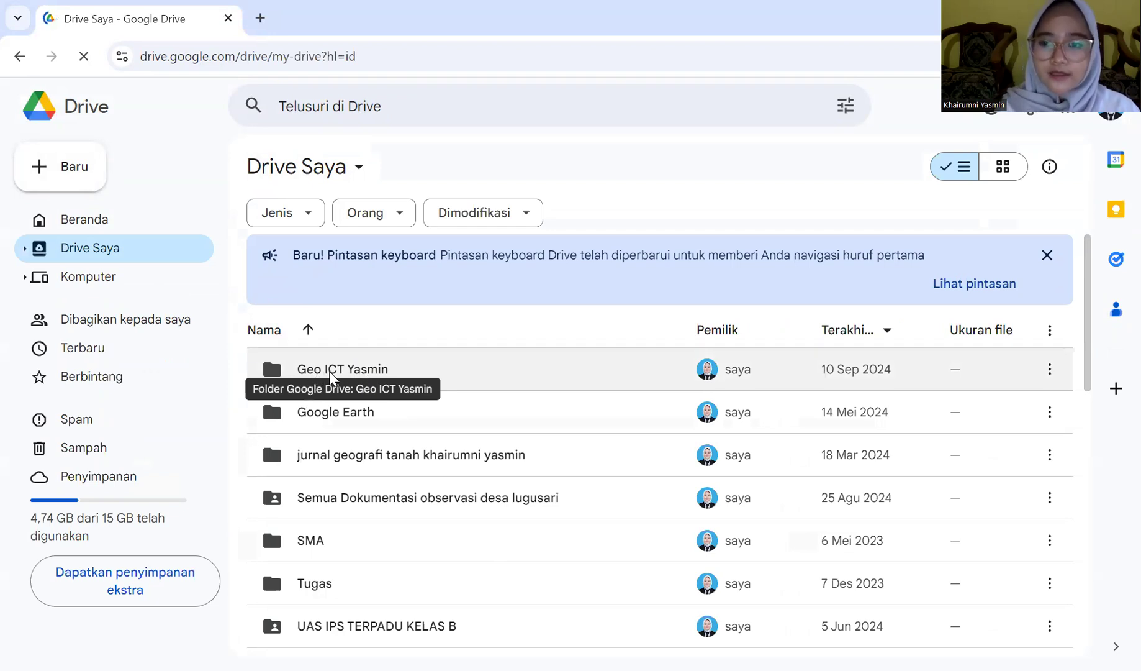
double_click(331, 373)
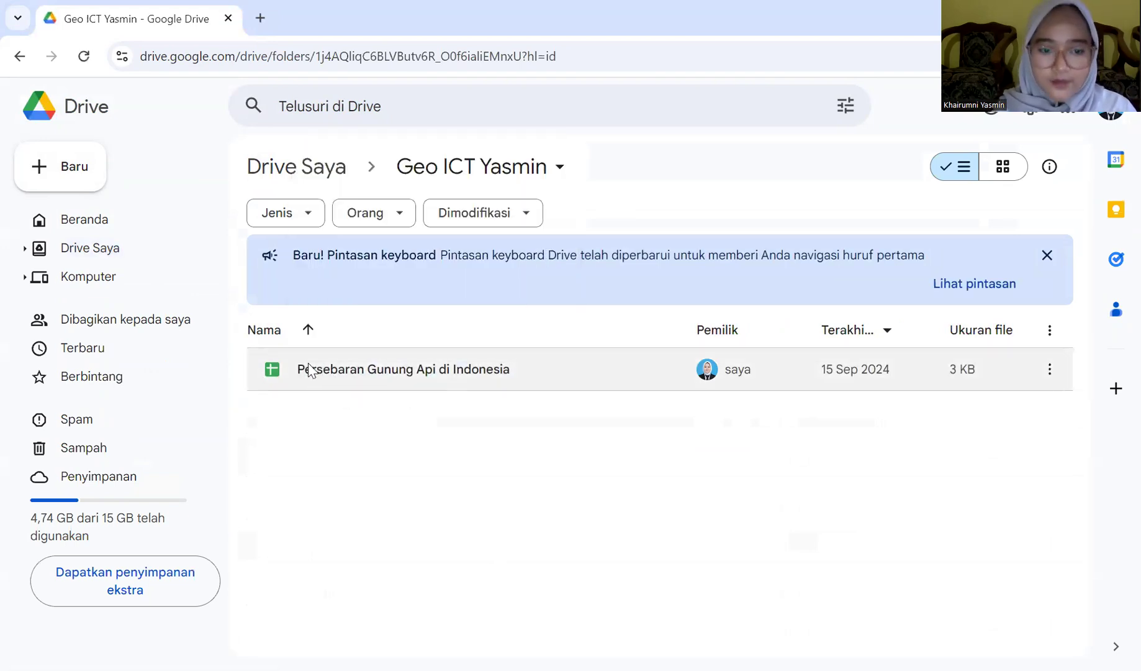
double_click(495, 373)
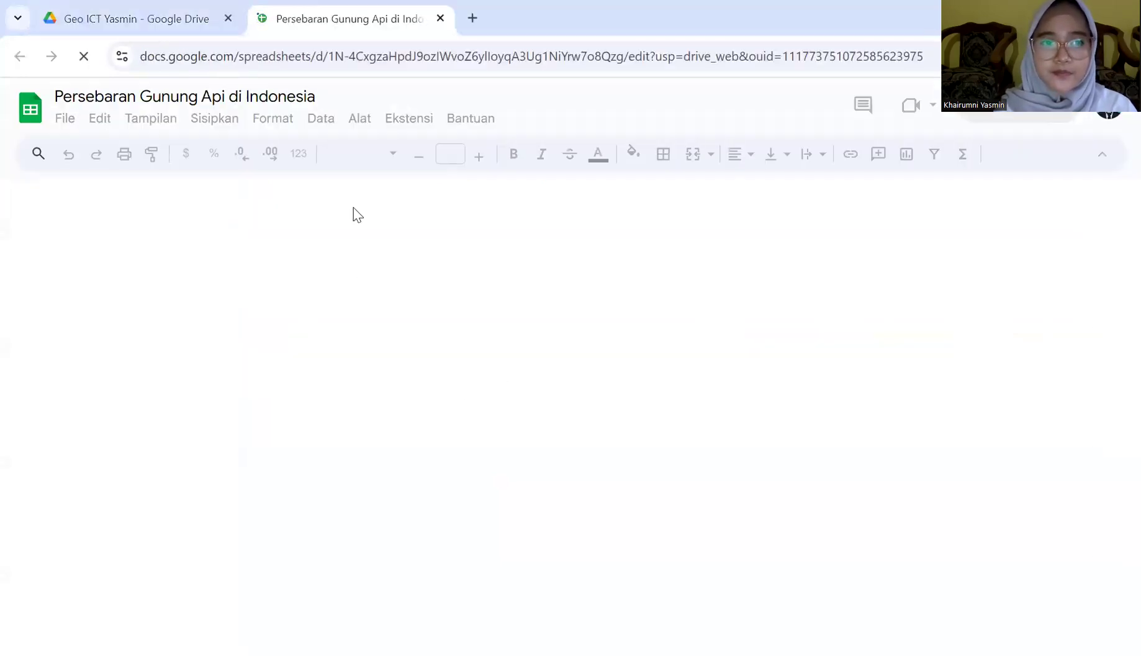
Scroll through the volcano table's coordinate, province and elevation rows, then start a new browser tab
scroll(264, 403, "down", 3)
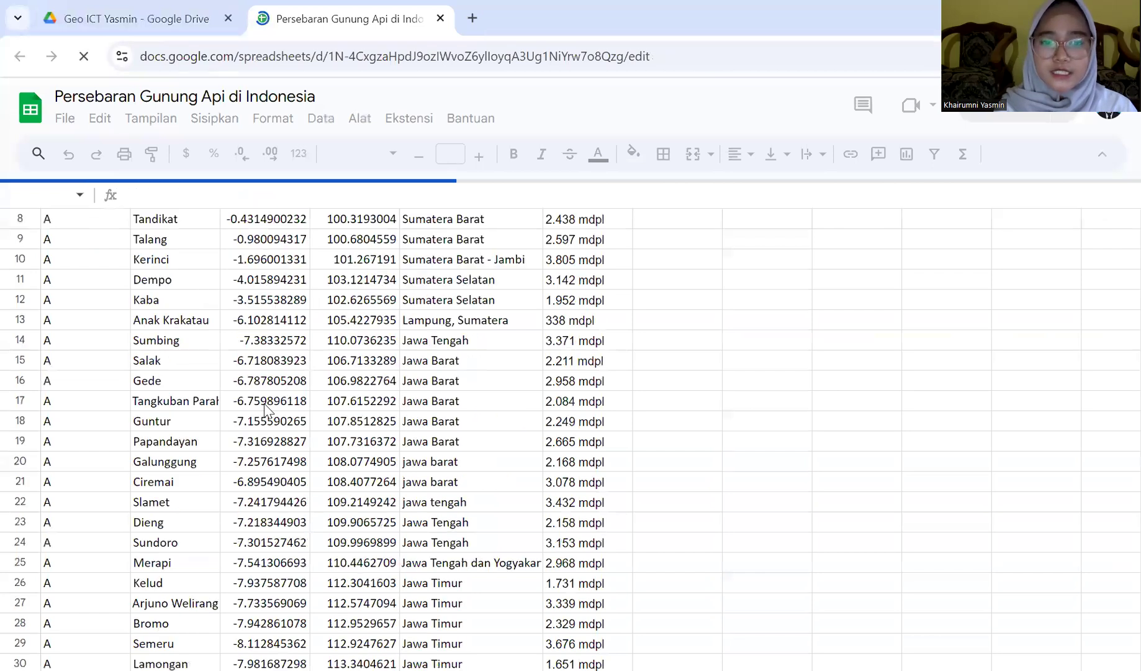
scroll(267, 410, "down", 5)
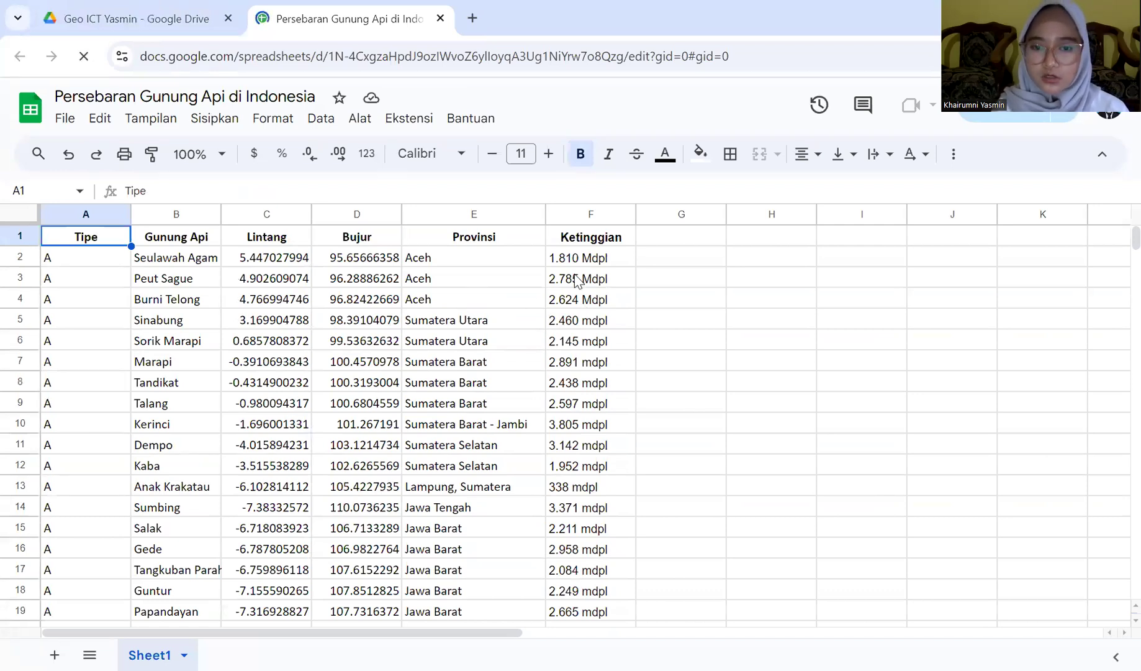
scroll(318, 379, "down", 10)
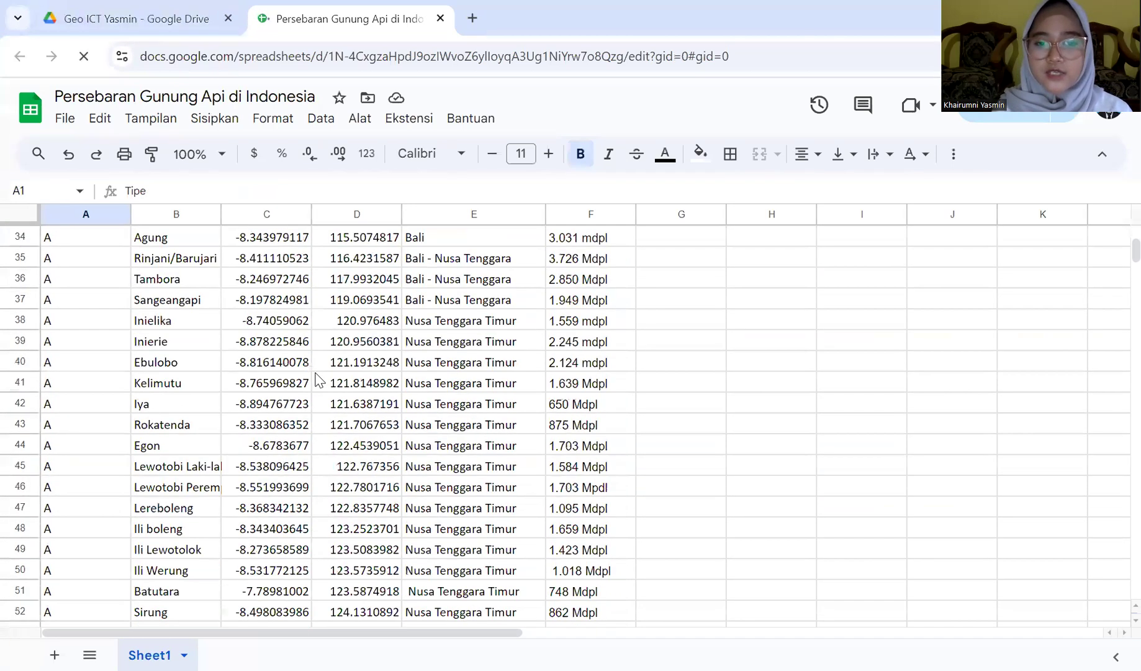
scroll(318, 379, "up", 8)
scroll(317, 376, "up", 3)
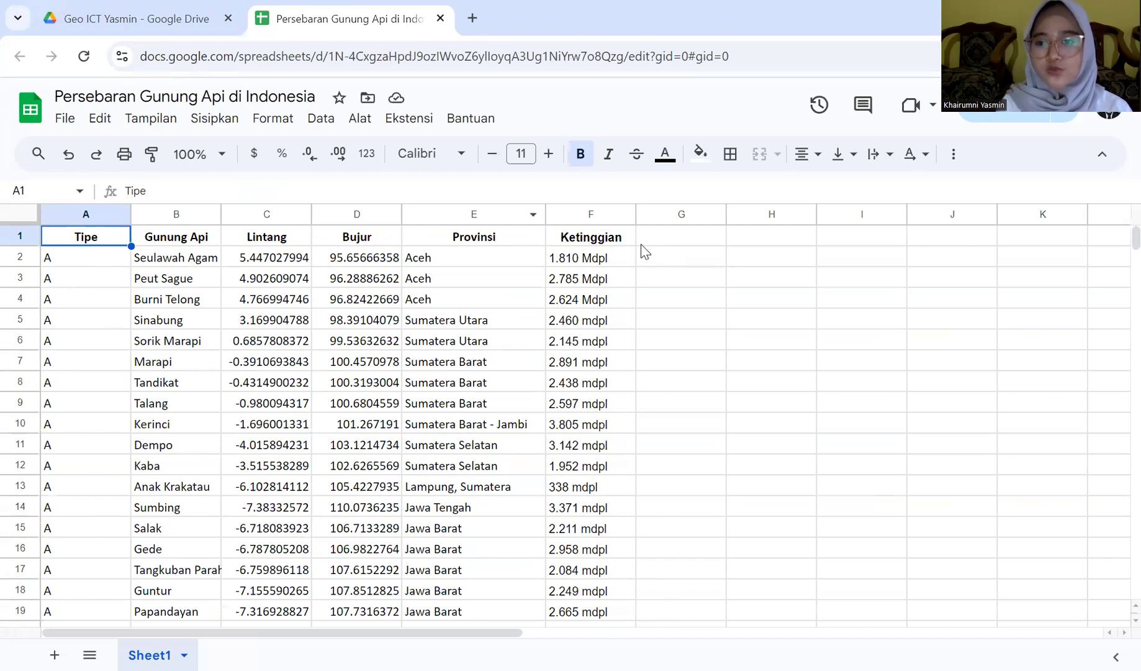
scroll(607, 424, "down", 3)
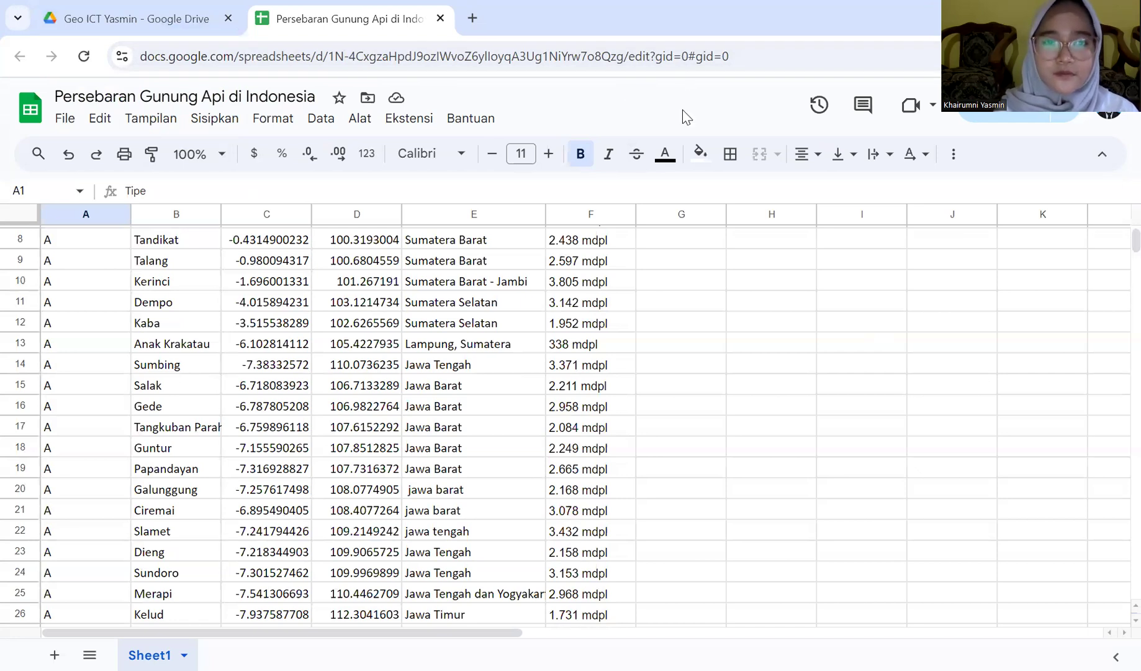
left_click(470, 26)
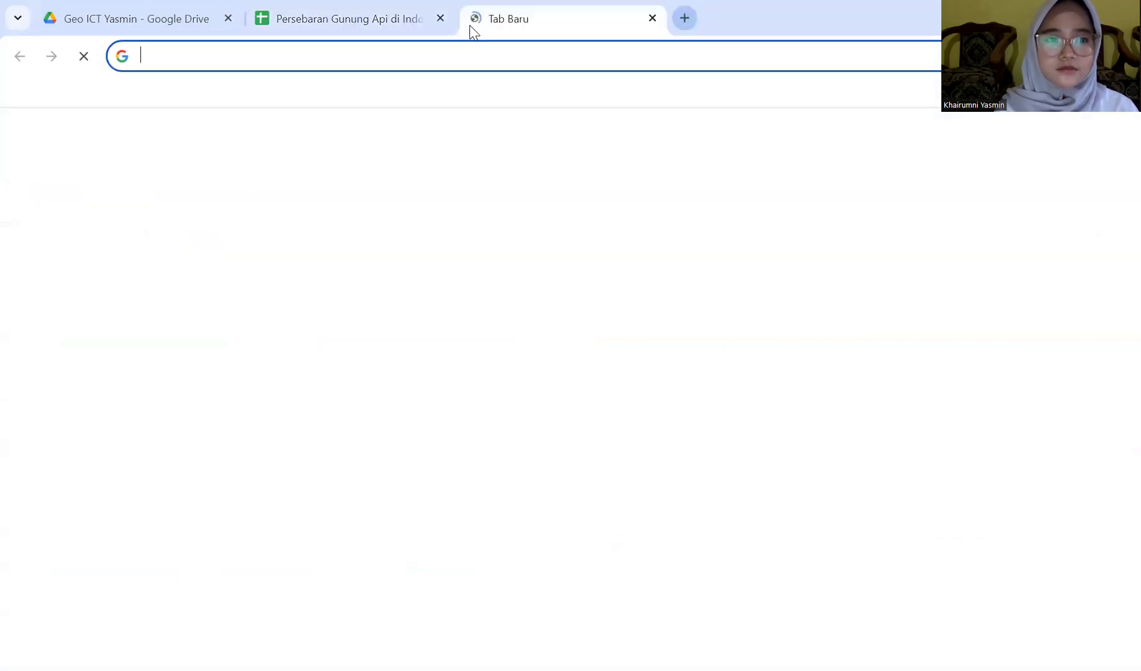
Find Google My Maps through search and create a new map
left_click(360, 356)
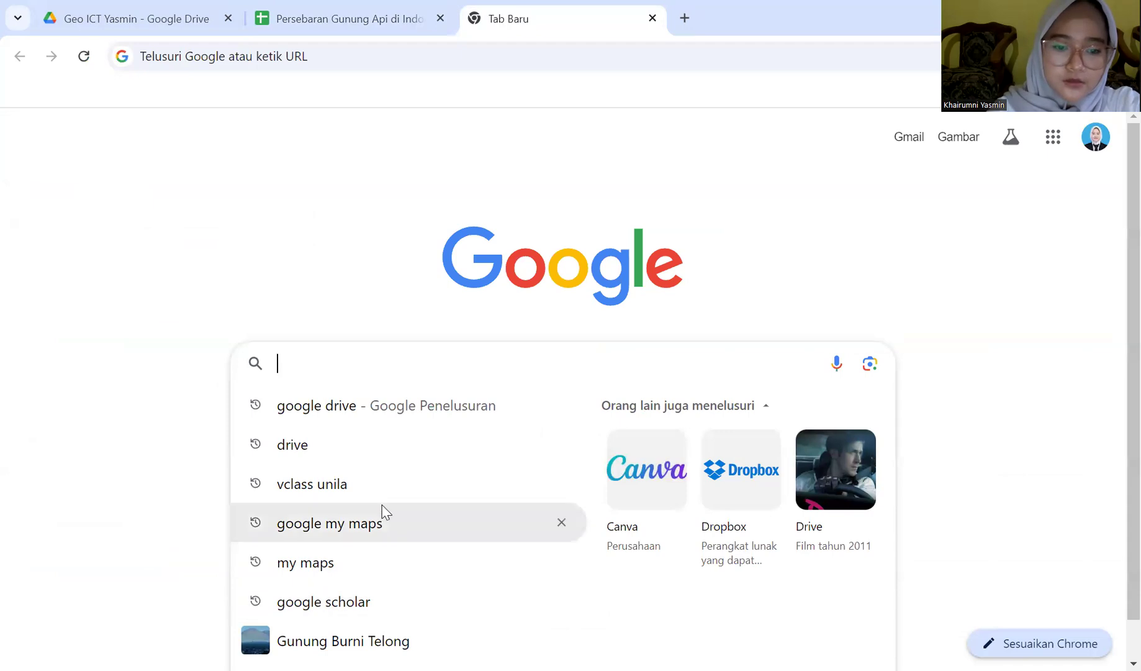
left_click(381, 523)
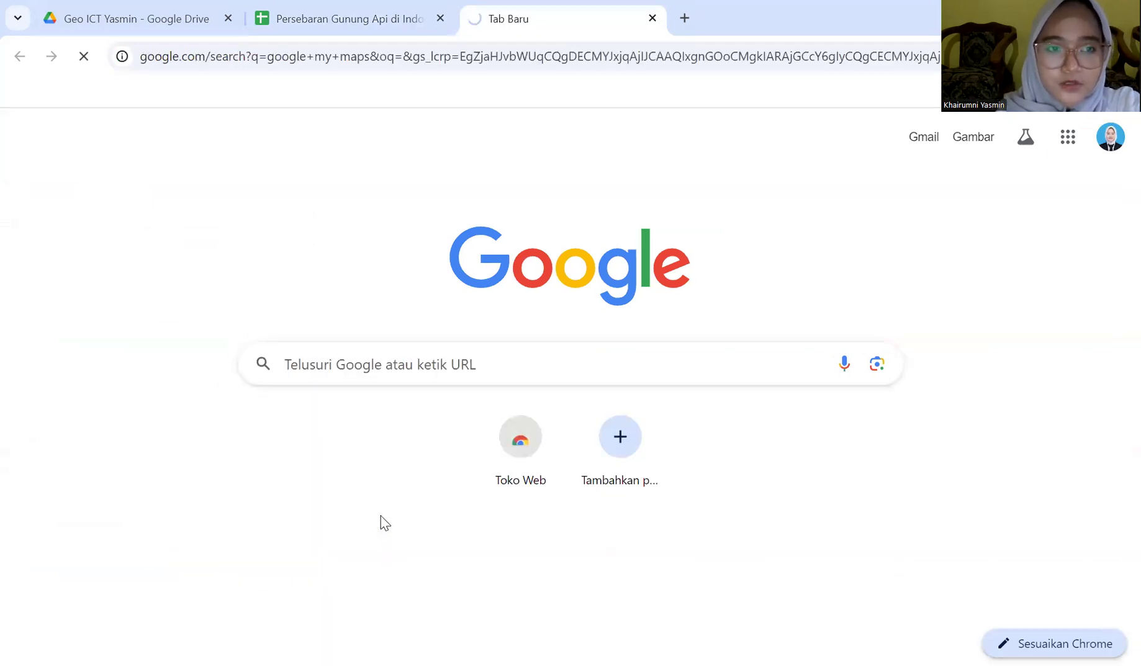
left_click(138, 271)
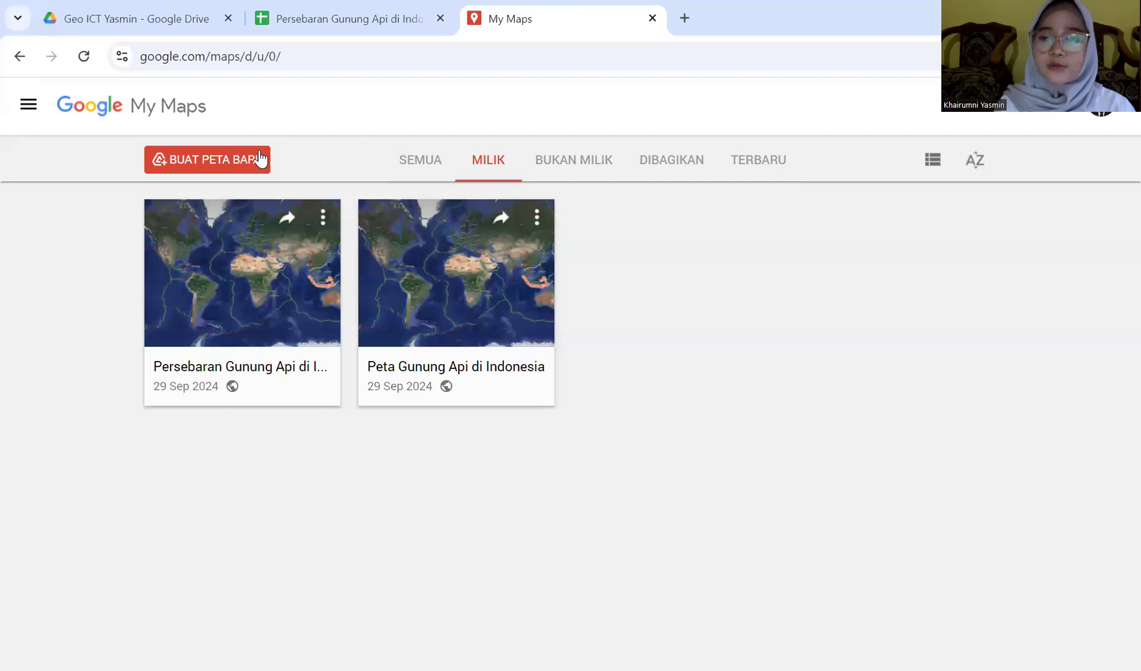
left_click(209, 157)
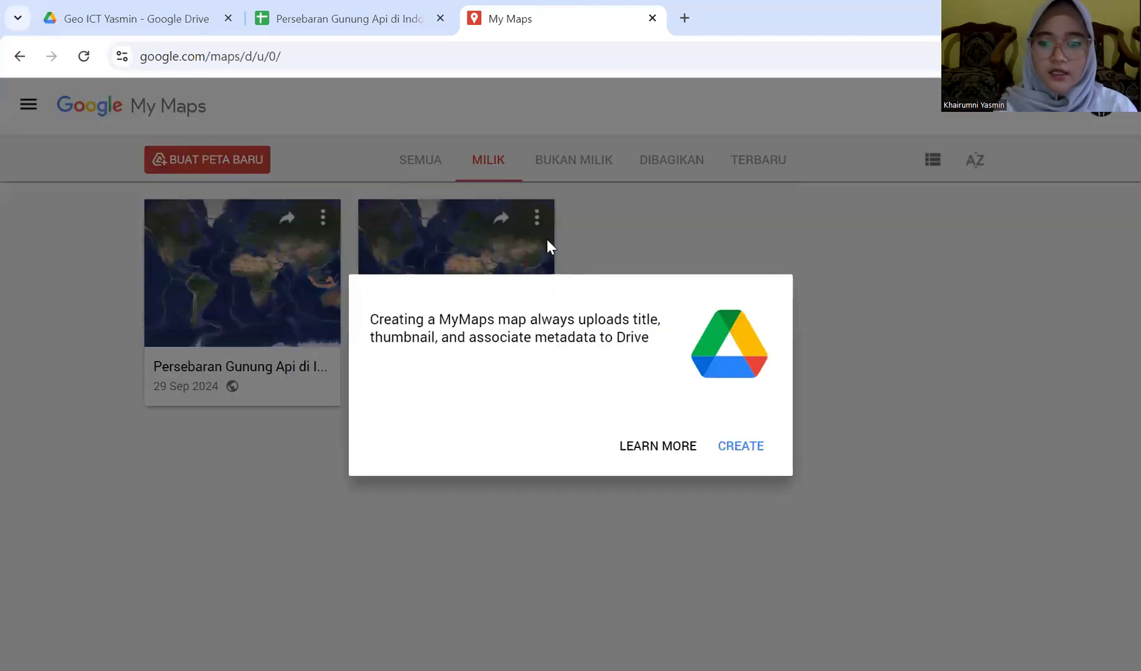
left_click(742, 445)
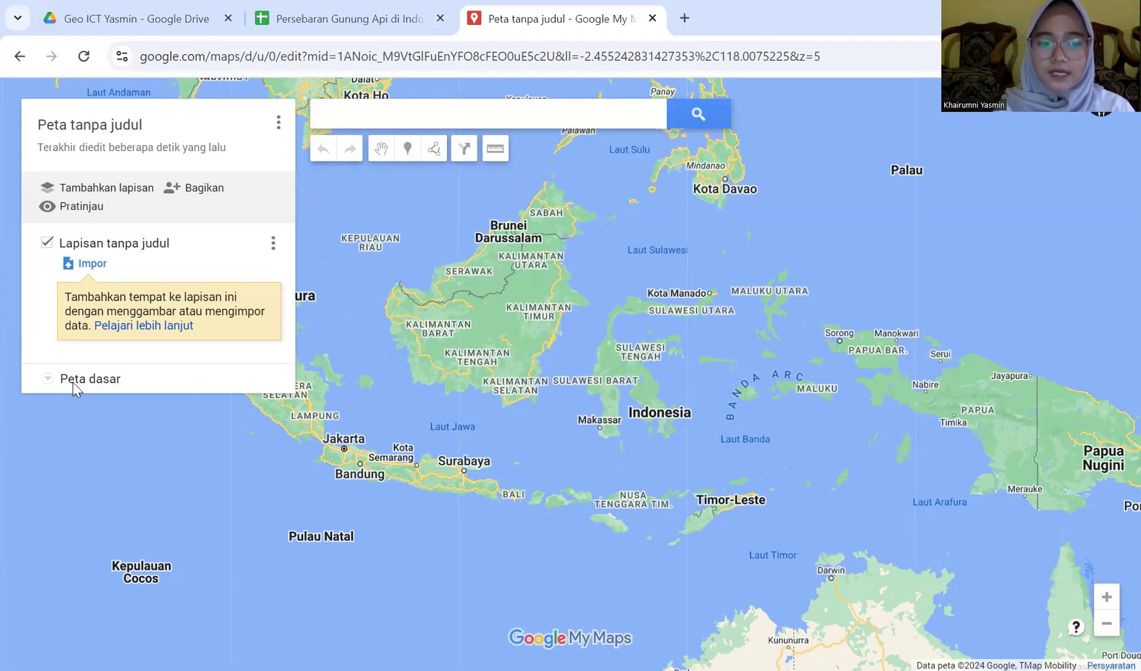
Switch the base map to Satellite and bring up the map's title editor
left_click(48, 380)
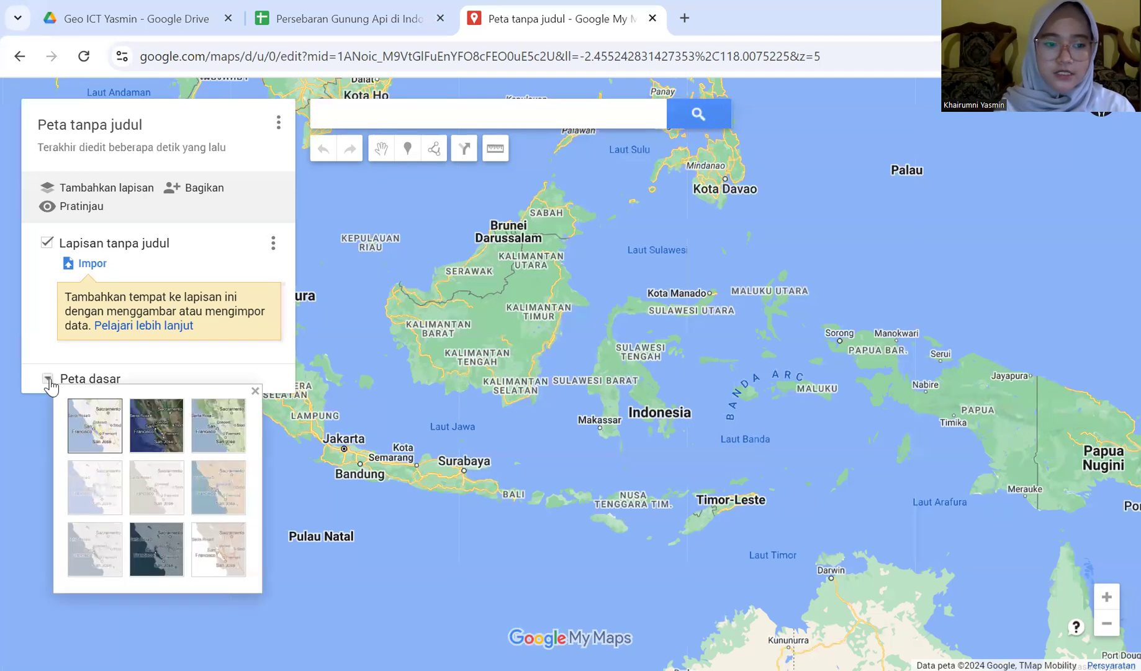
left_click(152, 445)
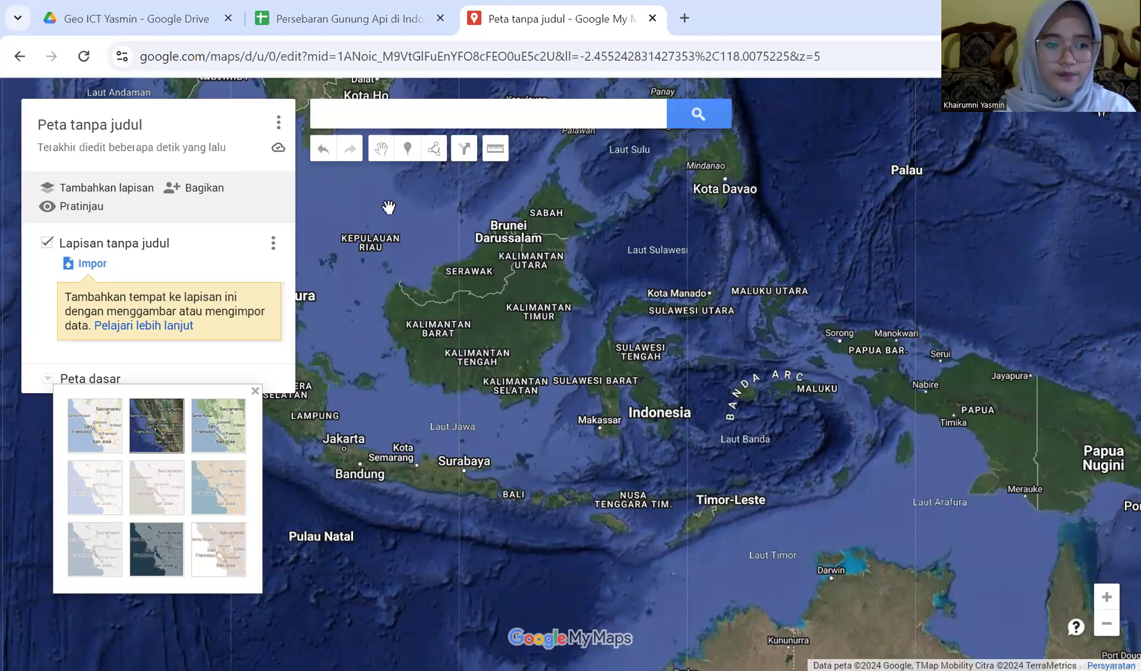
left_click(121, 131)
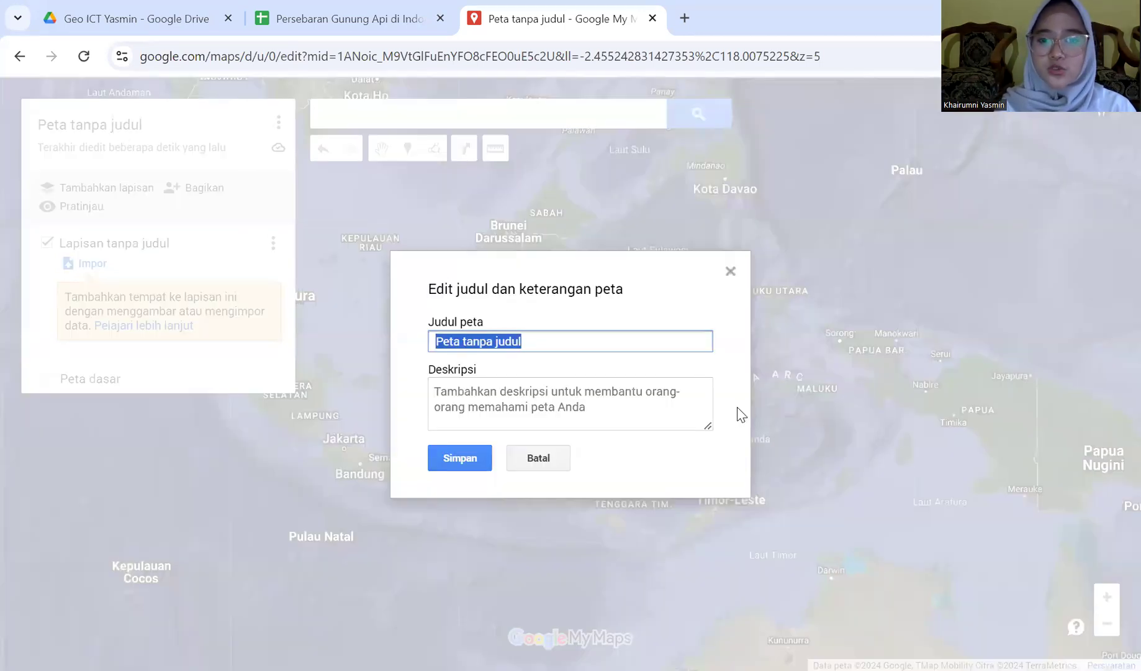
Title the map 'Persebaran Gunung Api Di Indonesia'
key("BackSpace")
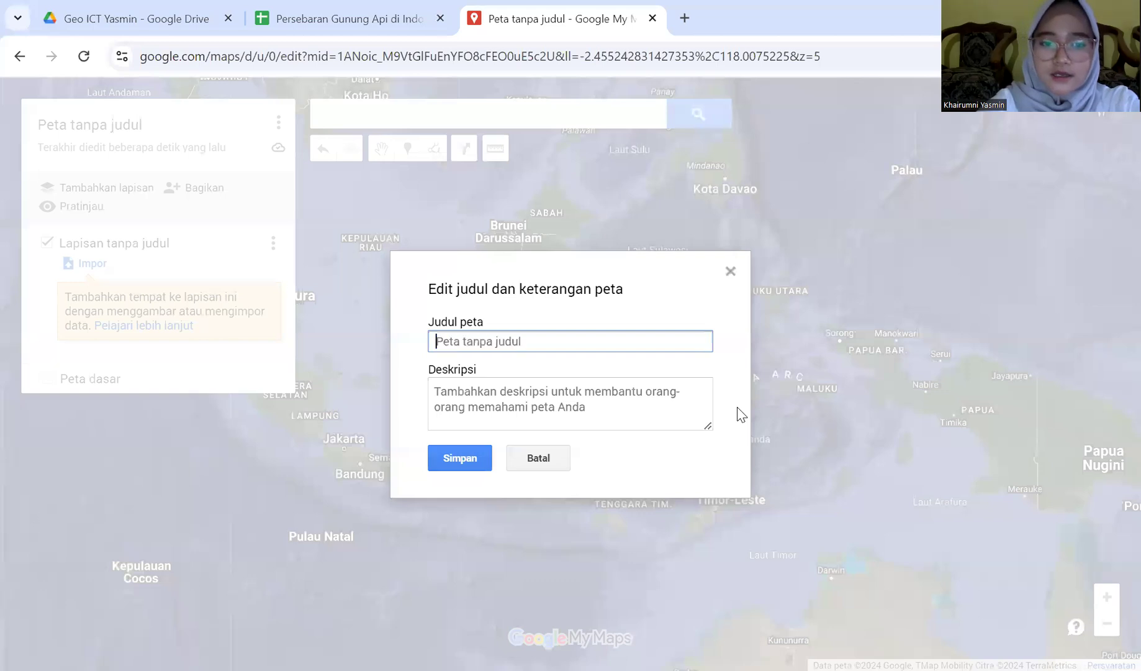
type("Persebaran ")
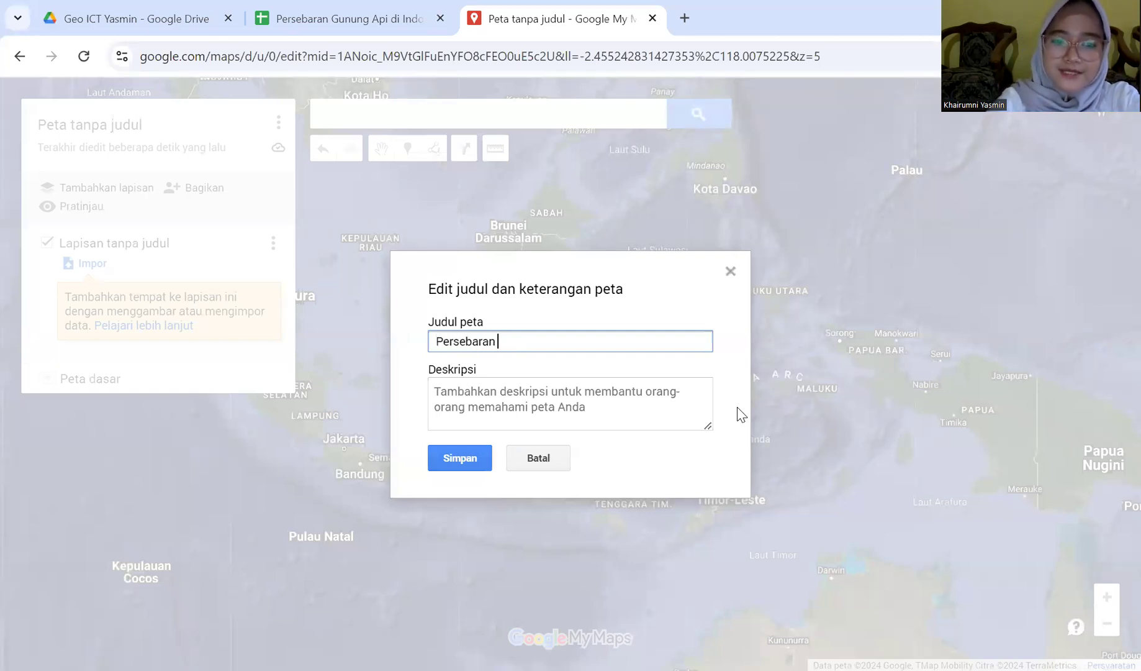
type("Gunung Api T")
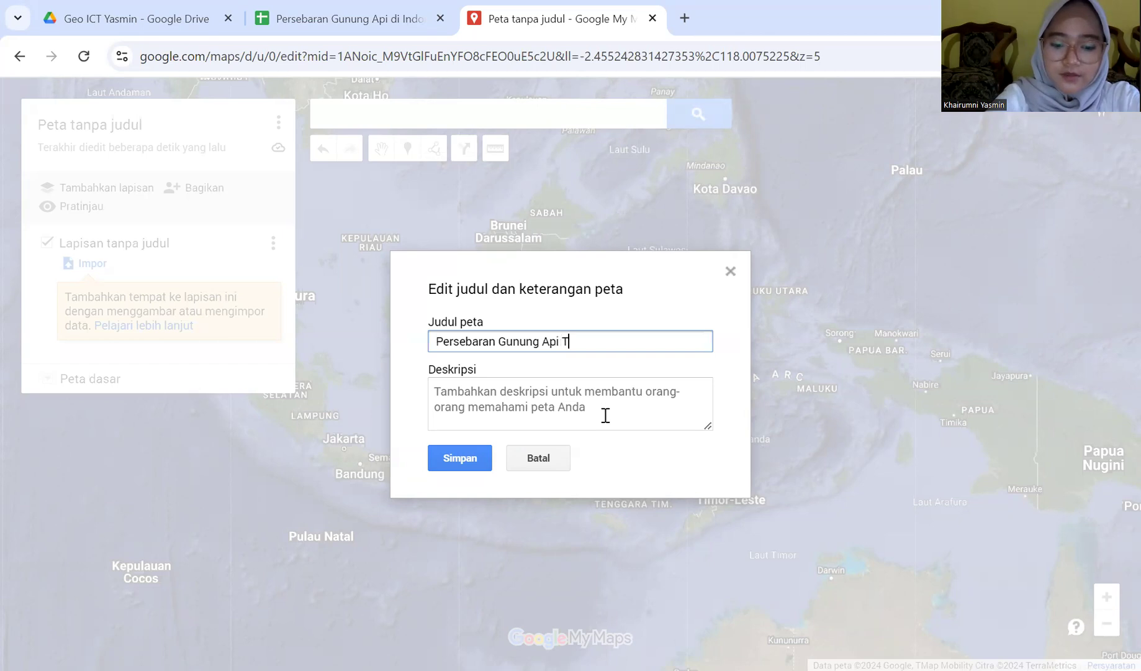
key("BackSpace")
key("BackSpace")
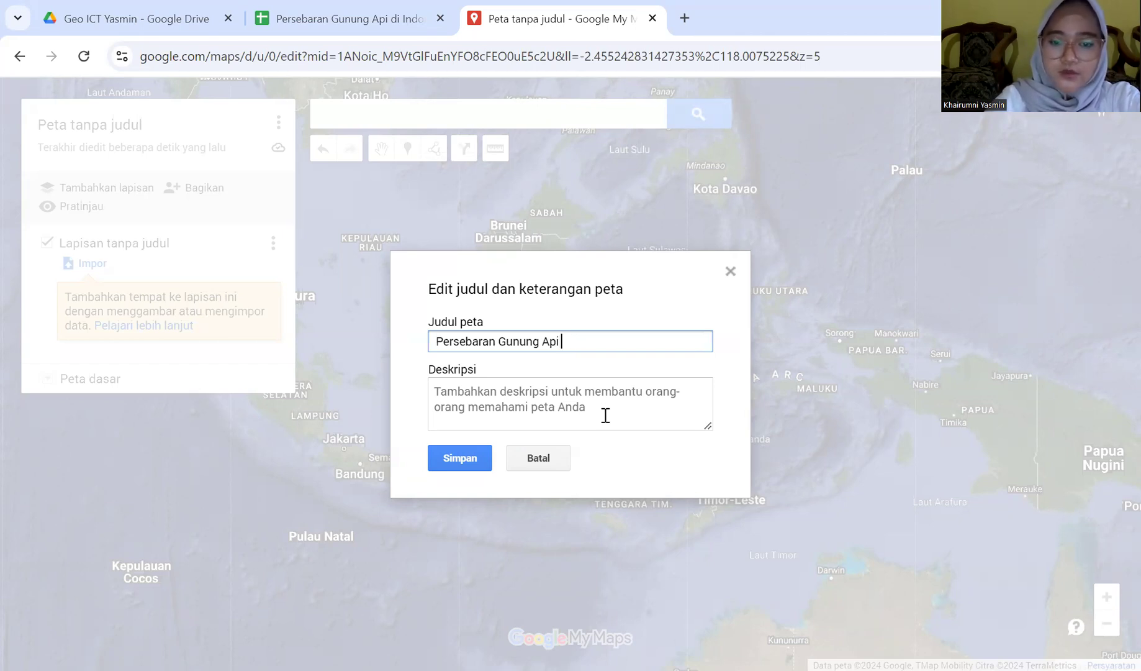
type("Di Indonesia")
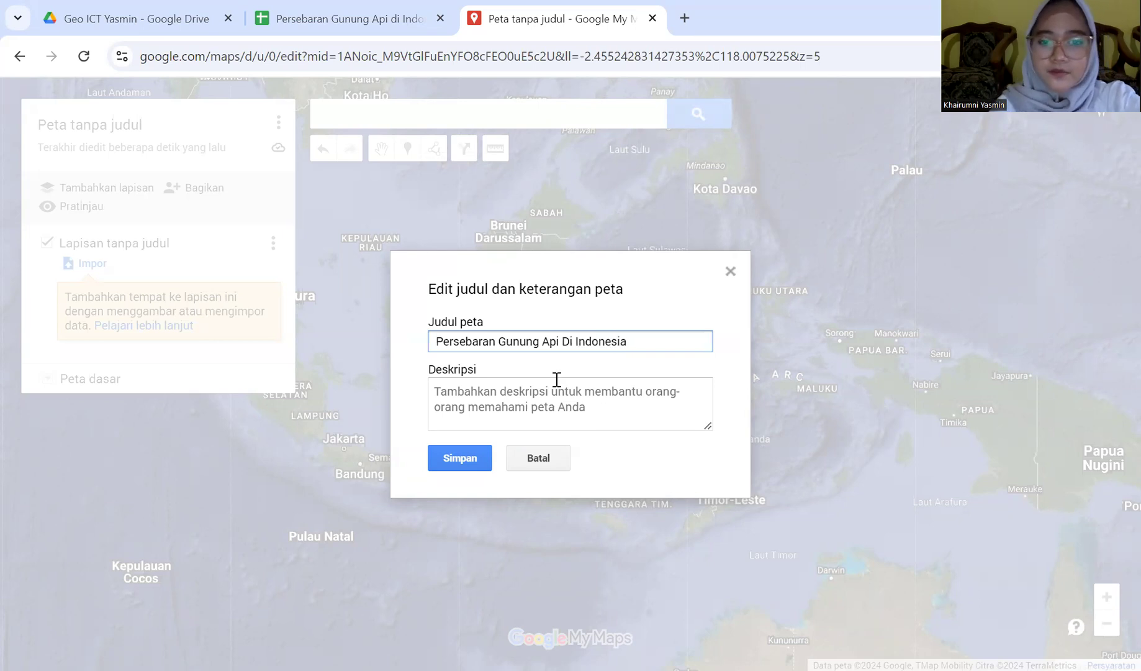
Enter the author's name and student number as the map description and save
left_click(467, 392)
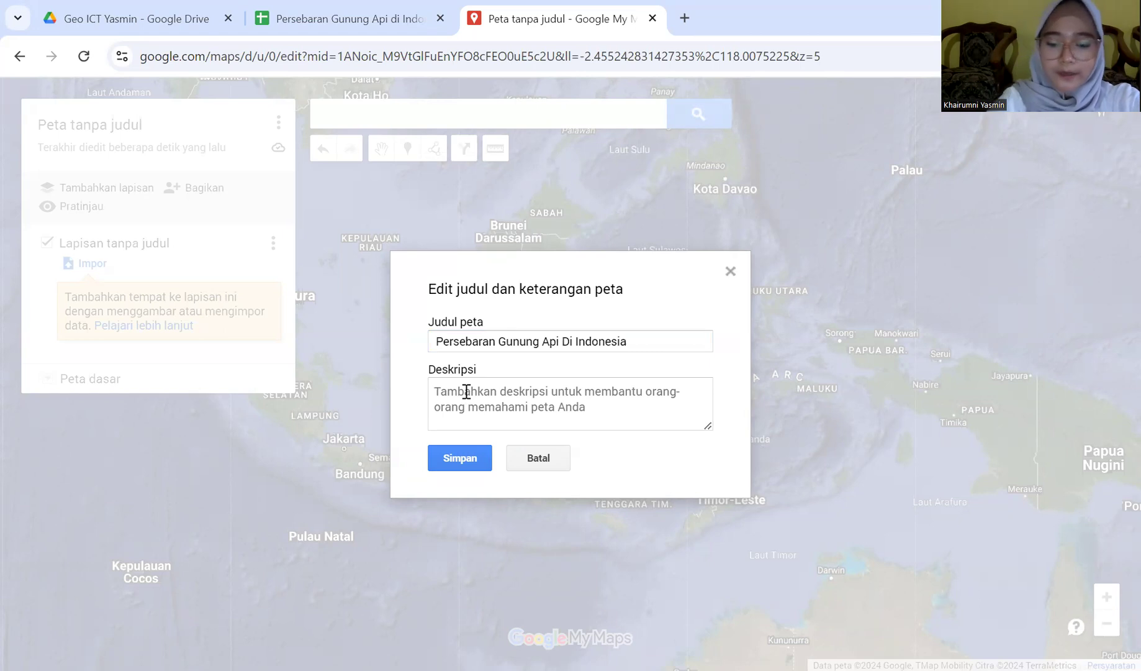
key("BackSpace")
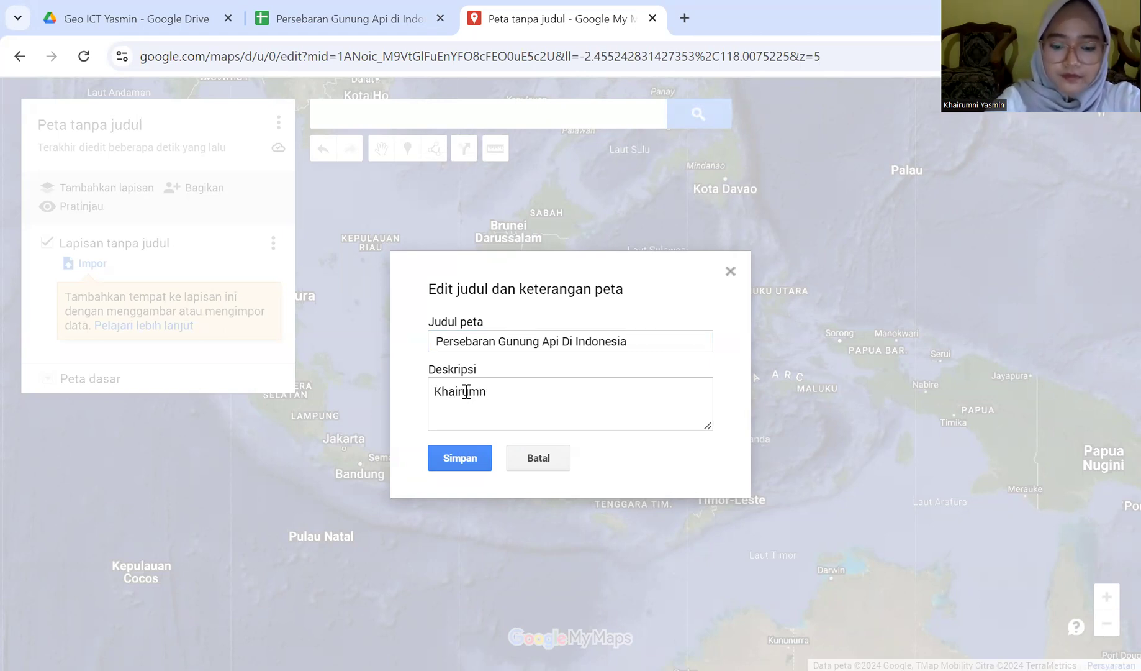
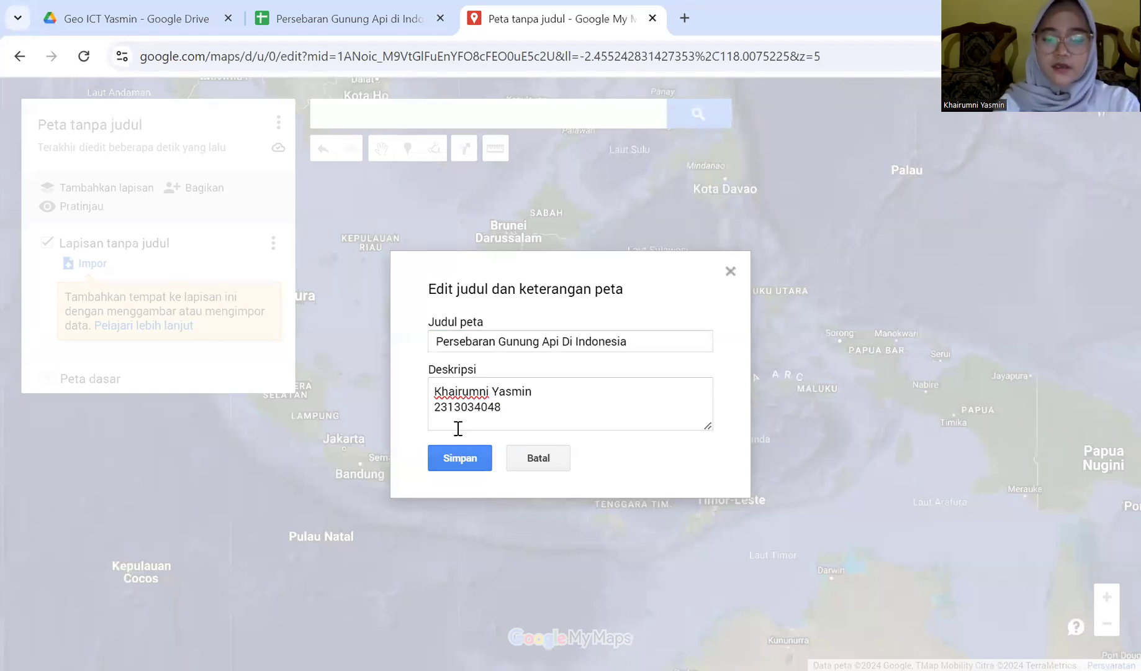
left_click(460, 460)
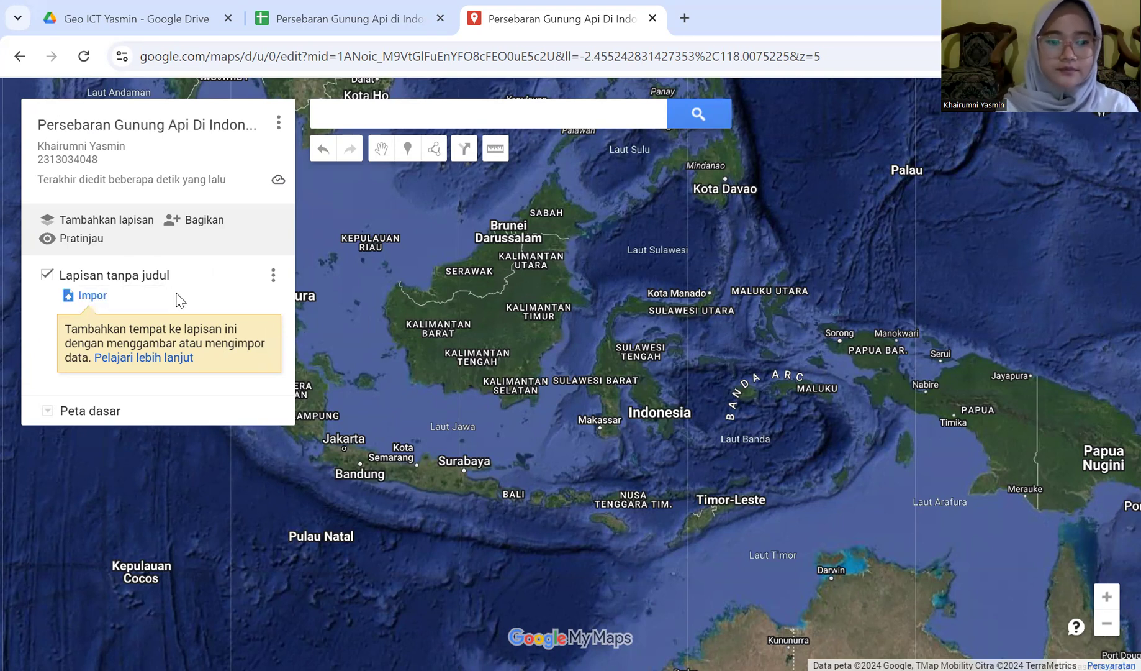
Import the volcano spreadsheet from the Geo ICT Yasmin folder in Google Drive into the layer
left_click(94, 296)
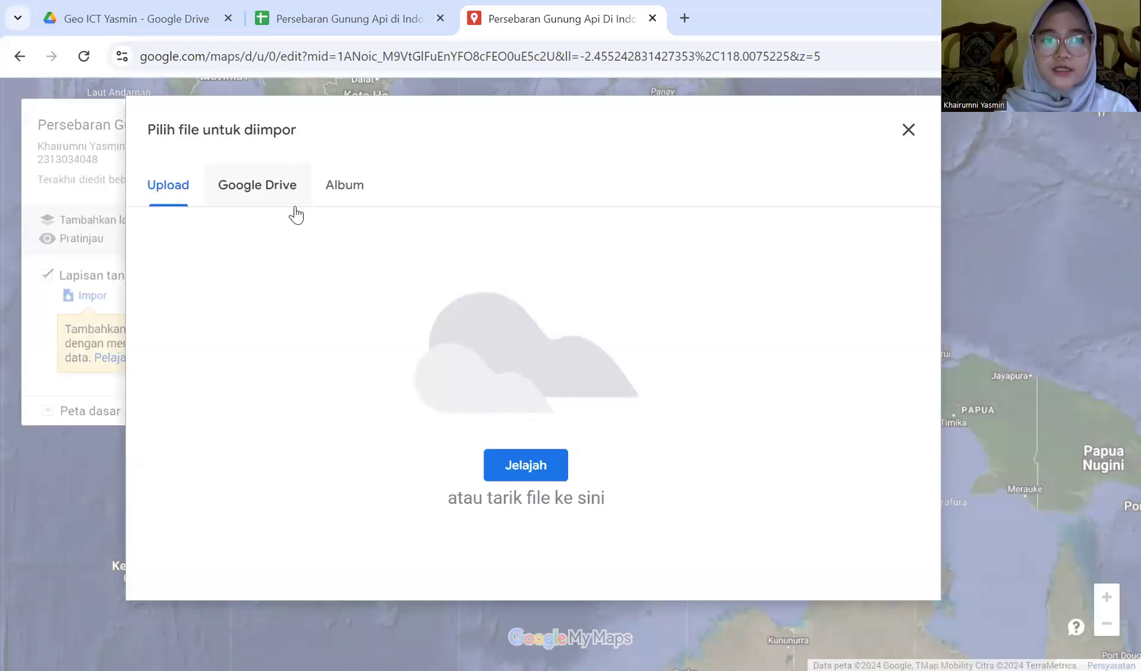
left_click(273, 197)
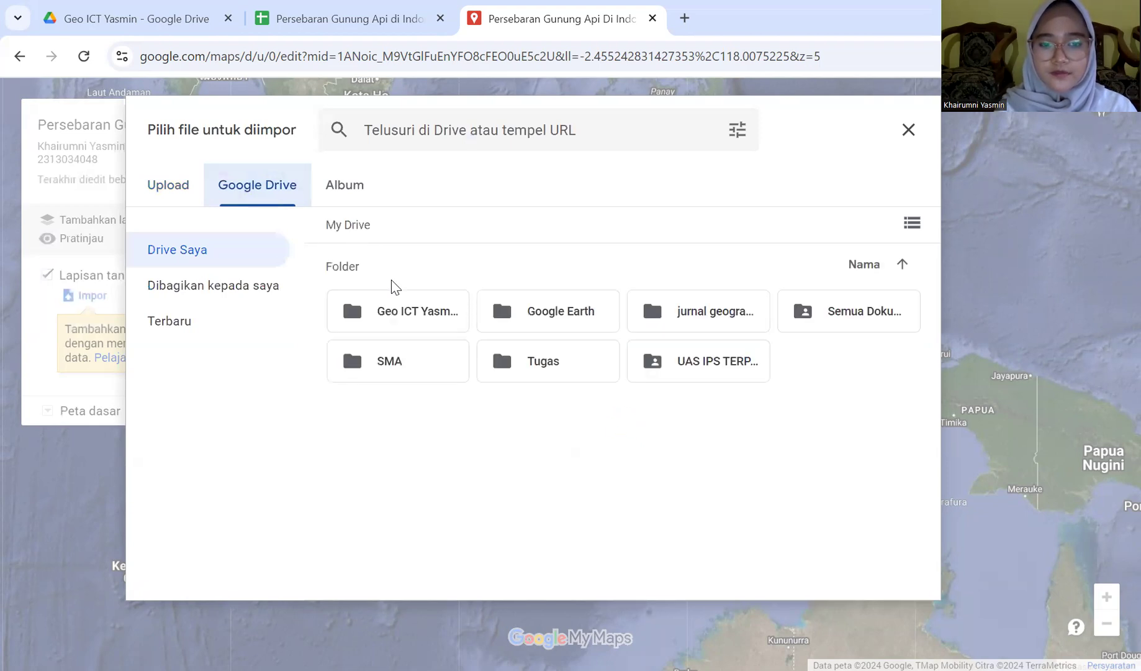
double_click(400, 314)
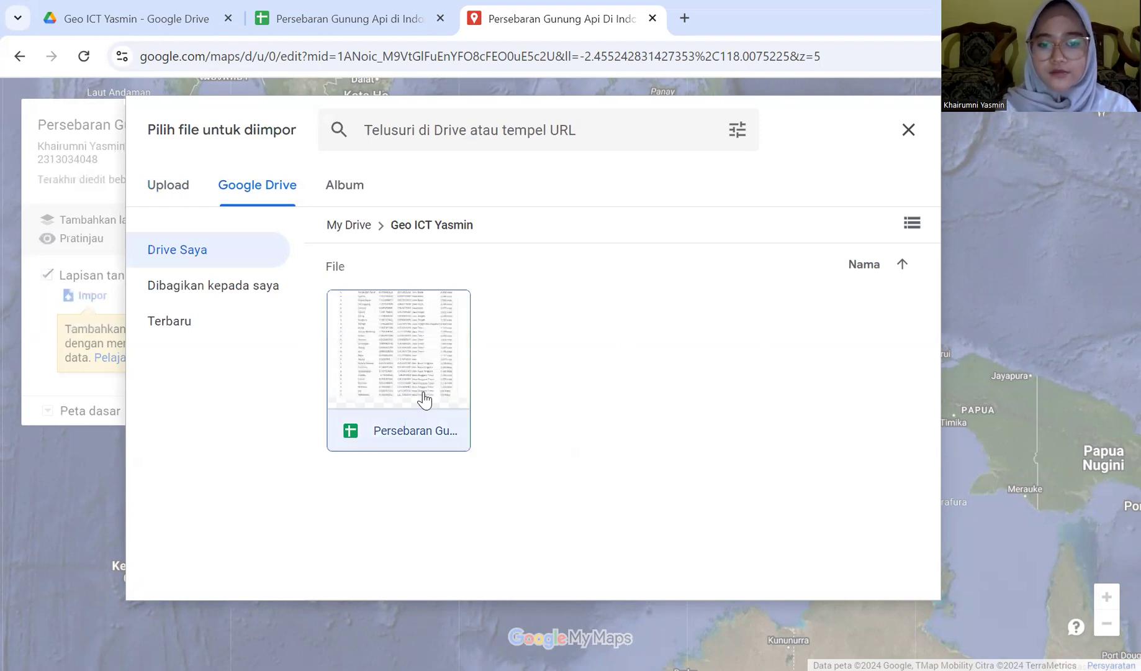
left_click(424, 401)
left_click(898, 584)
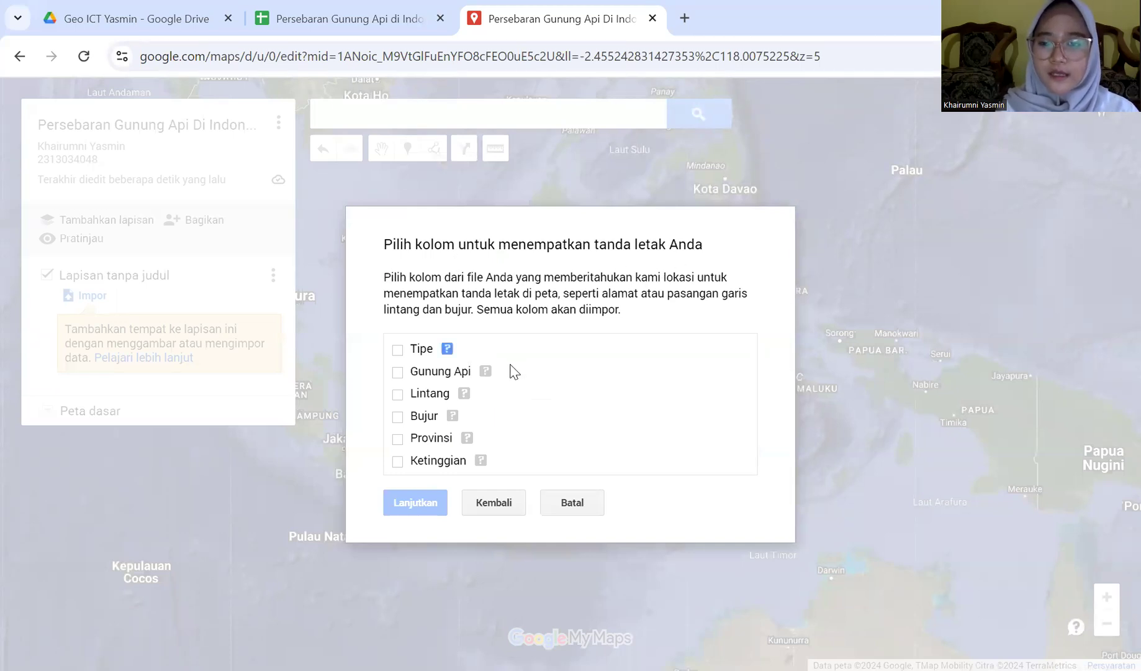
Position markers by Lintang (latitude) and Bujur (longitude), and title them by Gunung Api
left_click(399, 393)
left_click(483, 409)
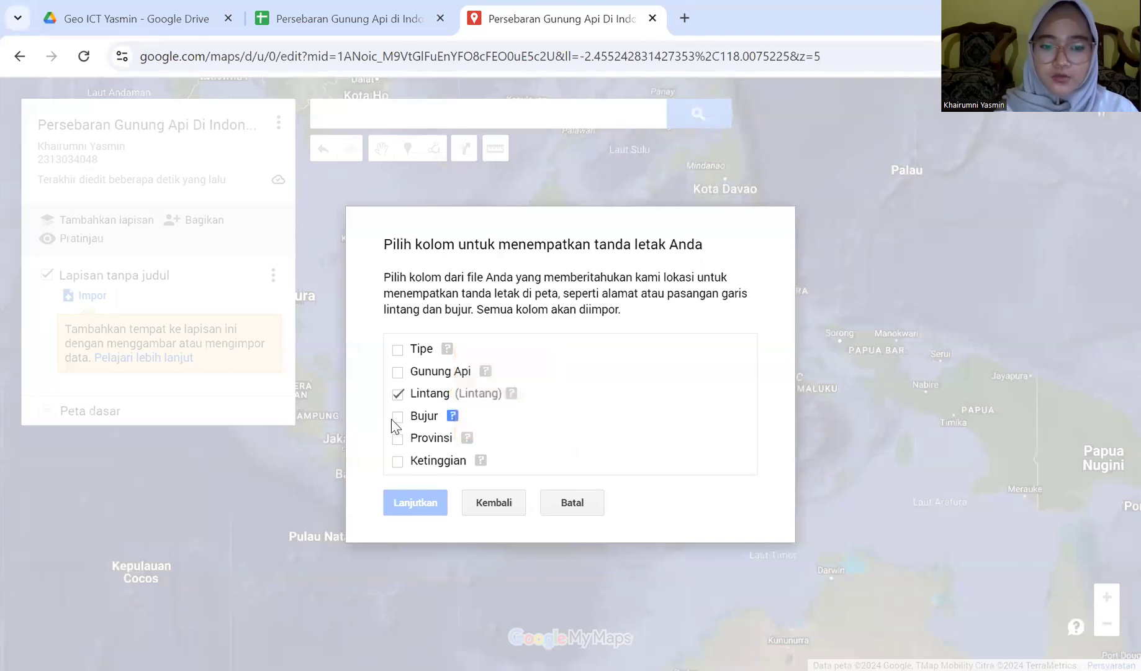
left_click(398, 416)
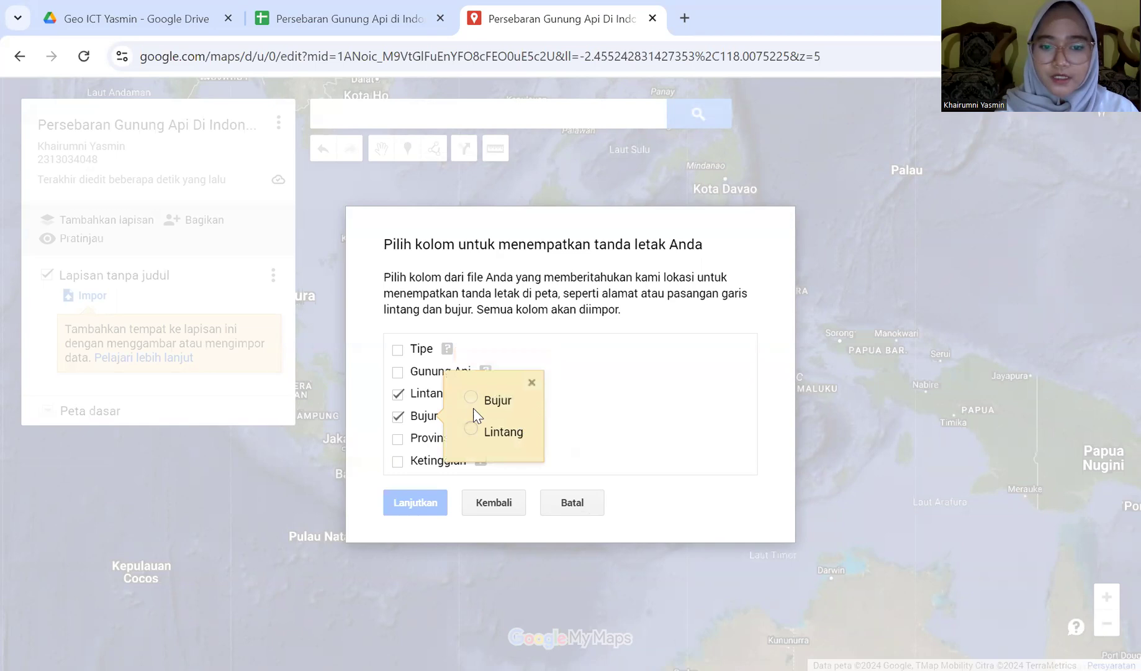
left_click(471, 398)
left_click(421, 502)
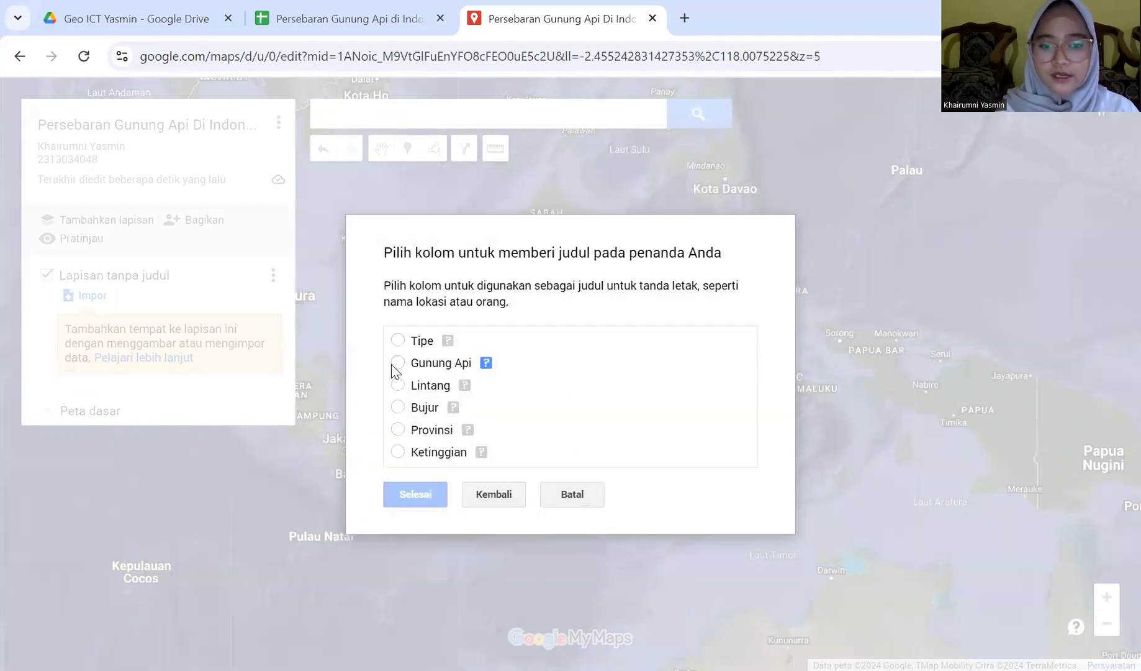
left_click(398, 363)
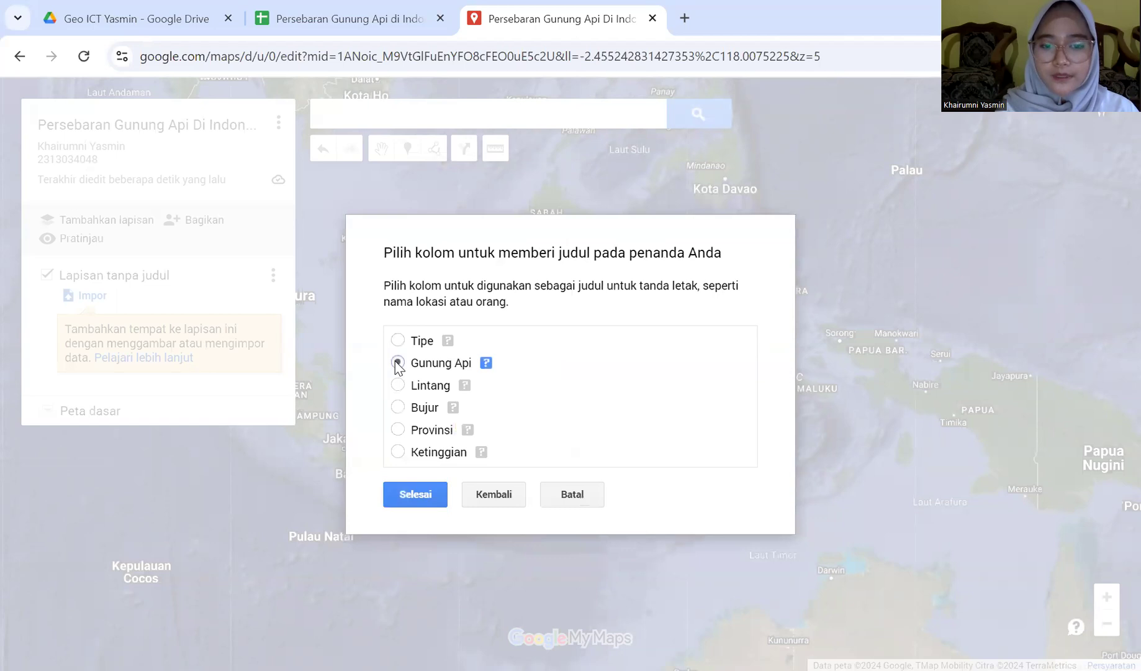
left_click(403, 494)
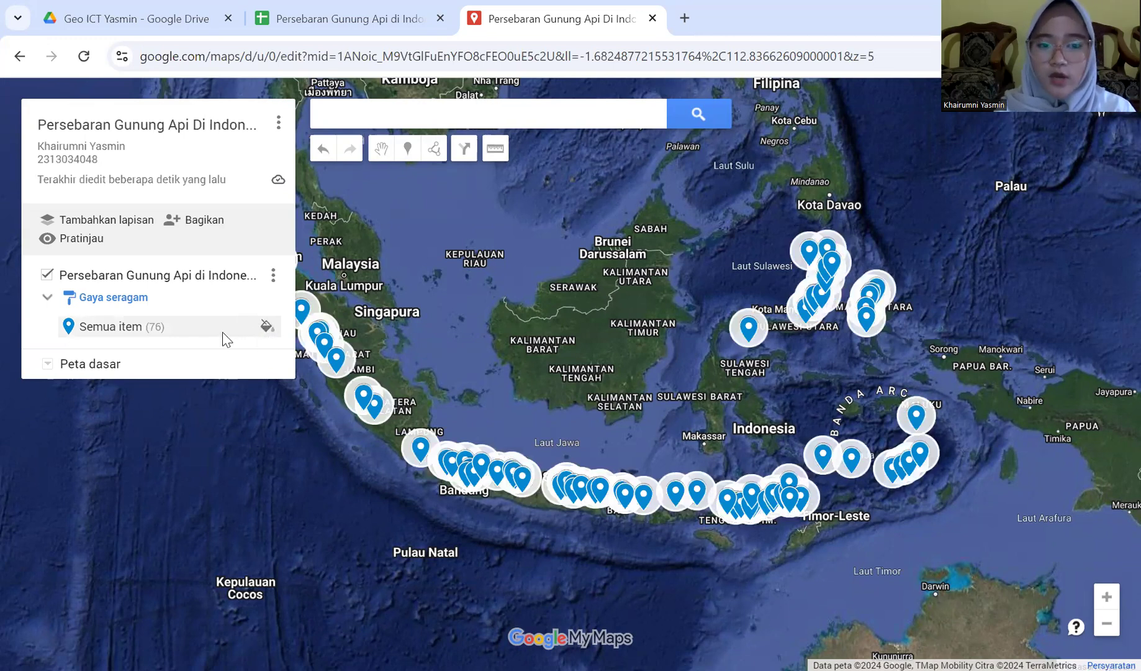
Open the style options for all 76 volcano markers
left_click(268, 325)
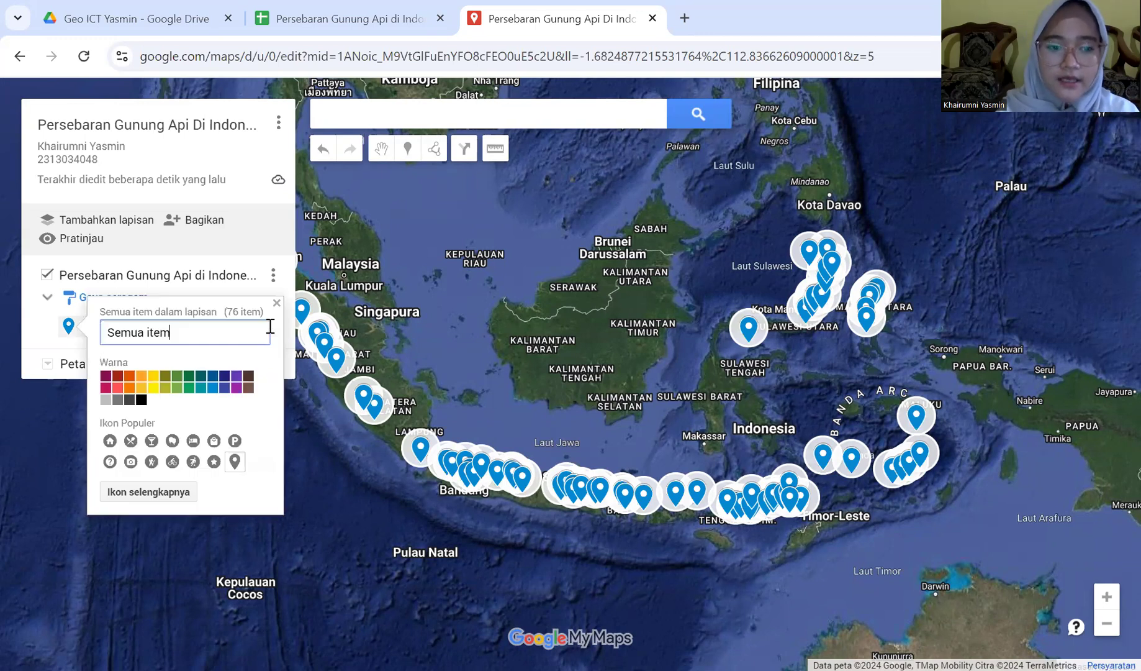
Give all volcano markers the mountain icon coloured dark red (RGB 165, 39, 20)
left_click(124, 491)
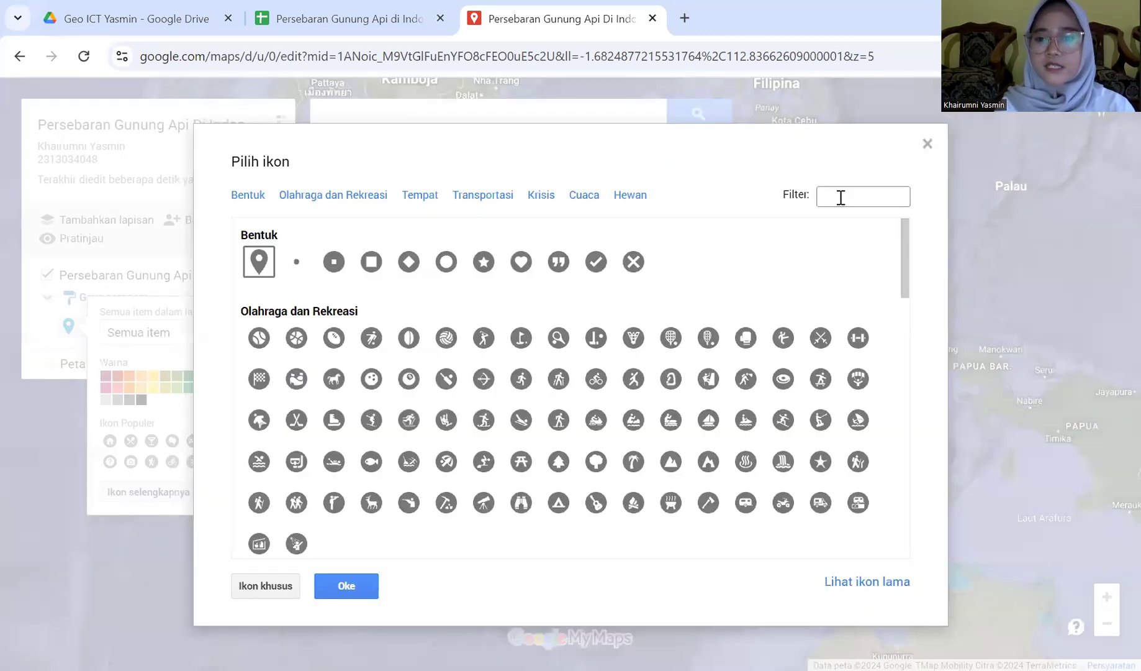
left_click(840, 198)
type("moun")
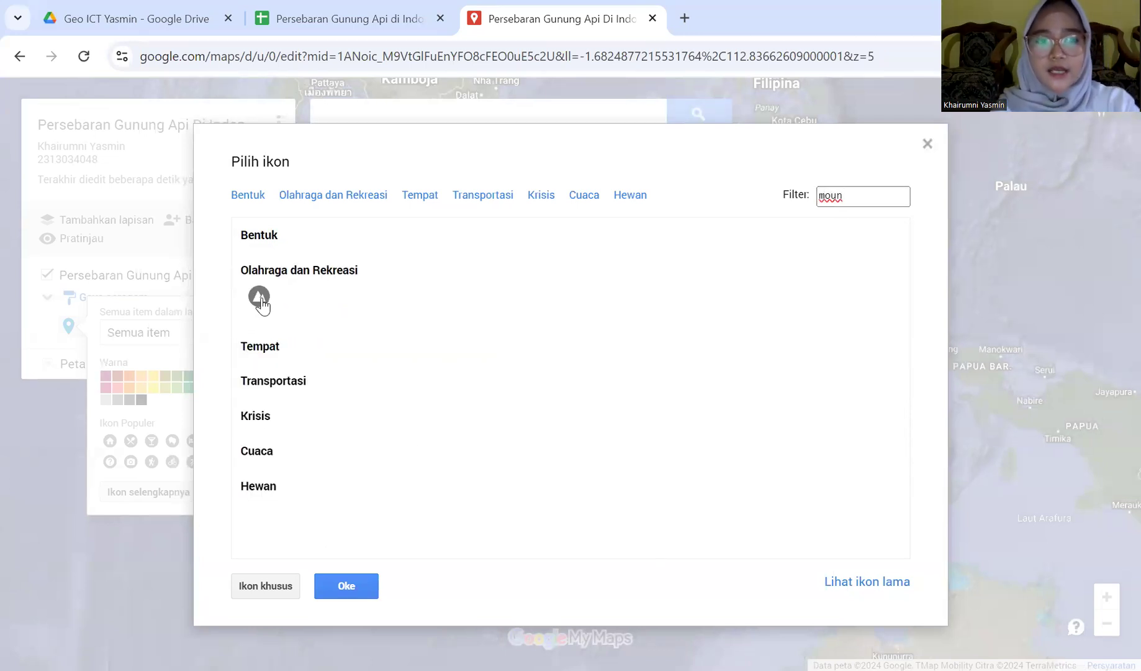
left_click(259, 295)
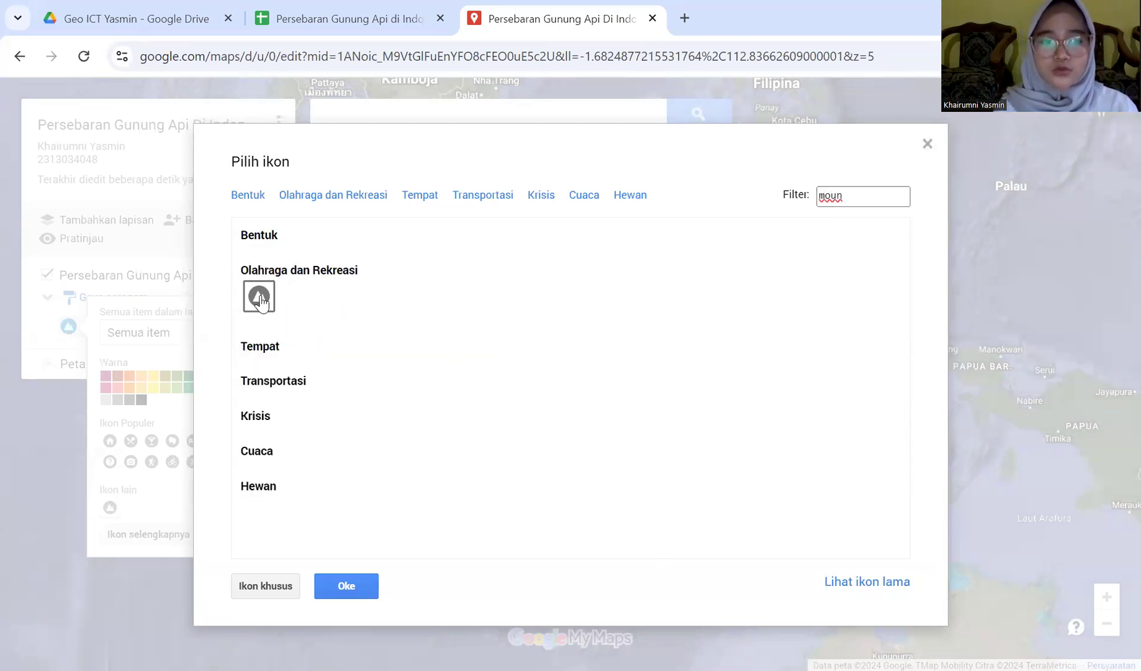
left_click(346, 586)
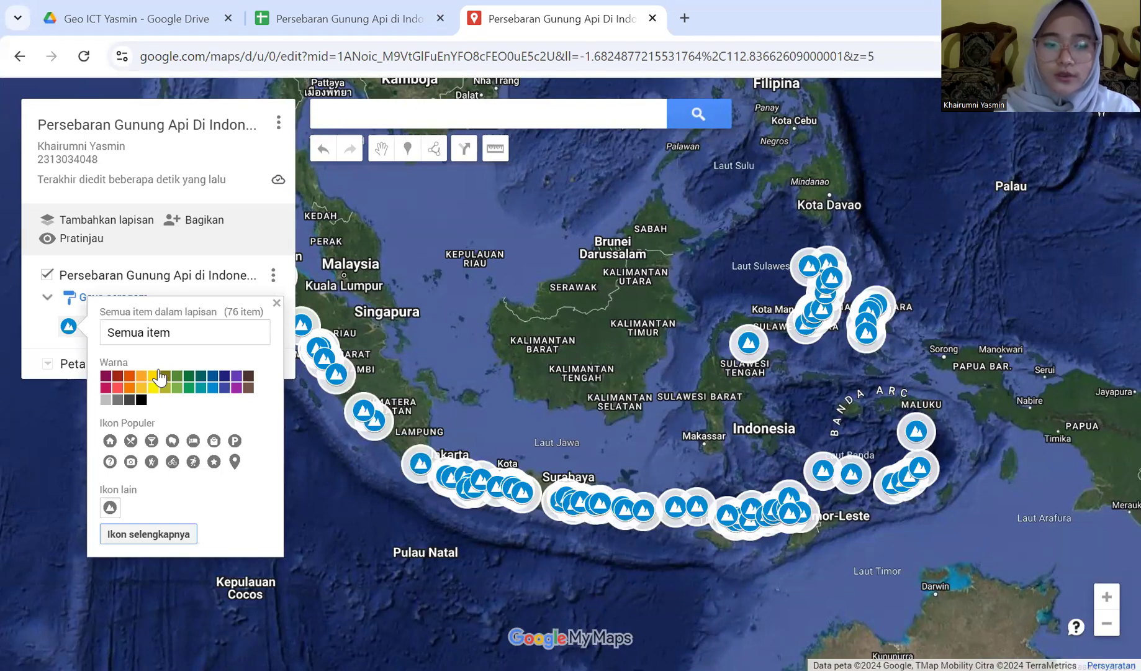
left_click(118, 376)
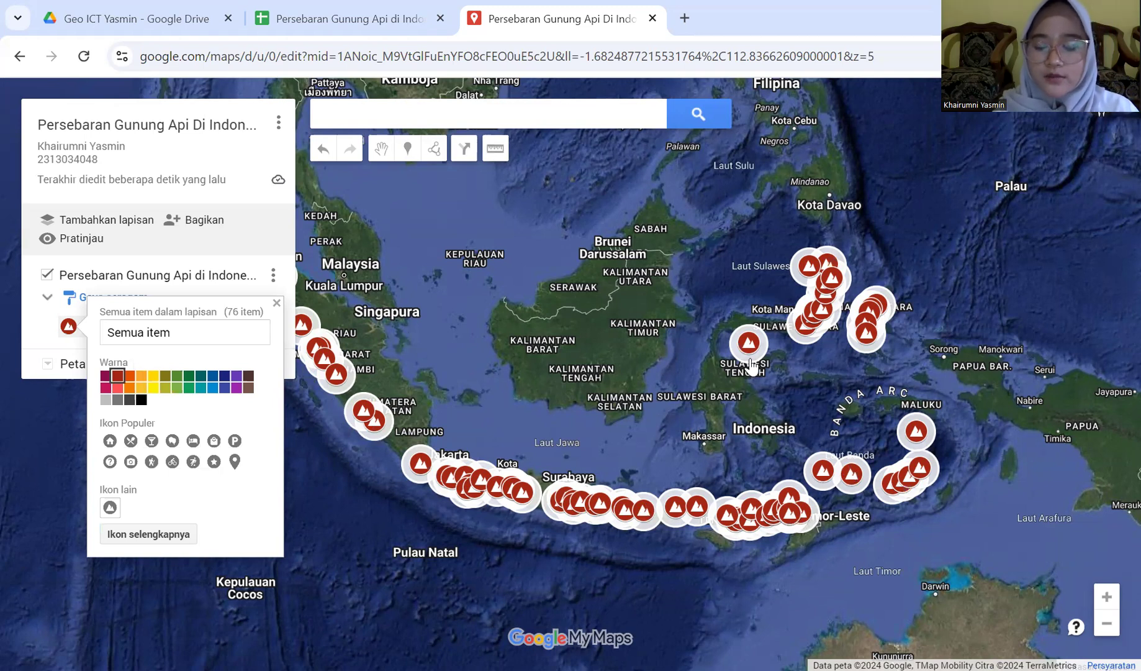
left_click(277, 302)
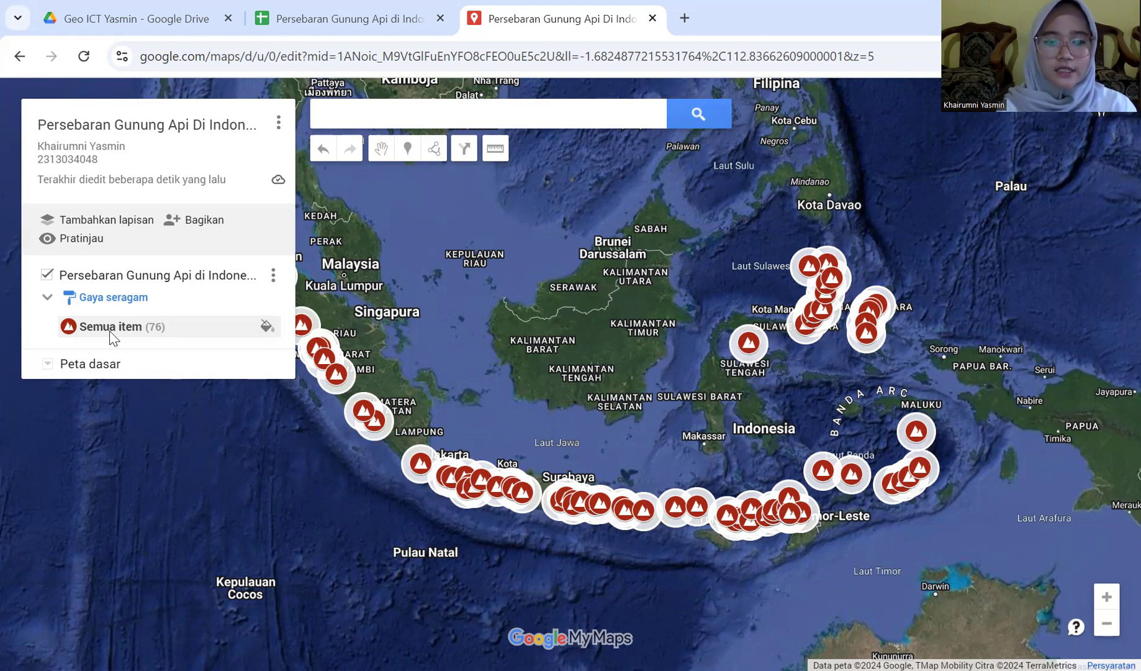
Add a new layer and upload the plate-boundaries file from Downloads into it
left_click(142, 221)
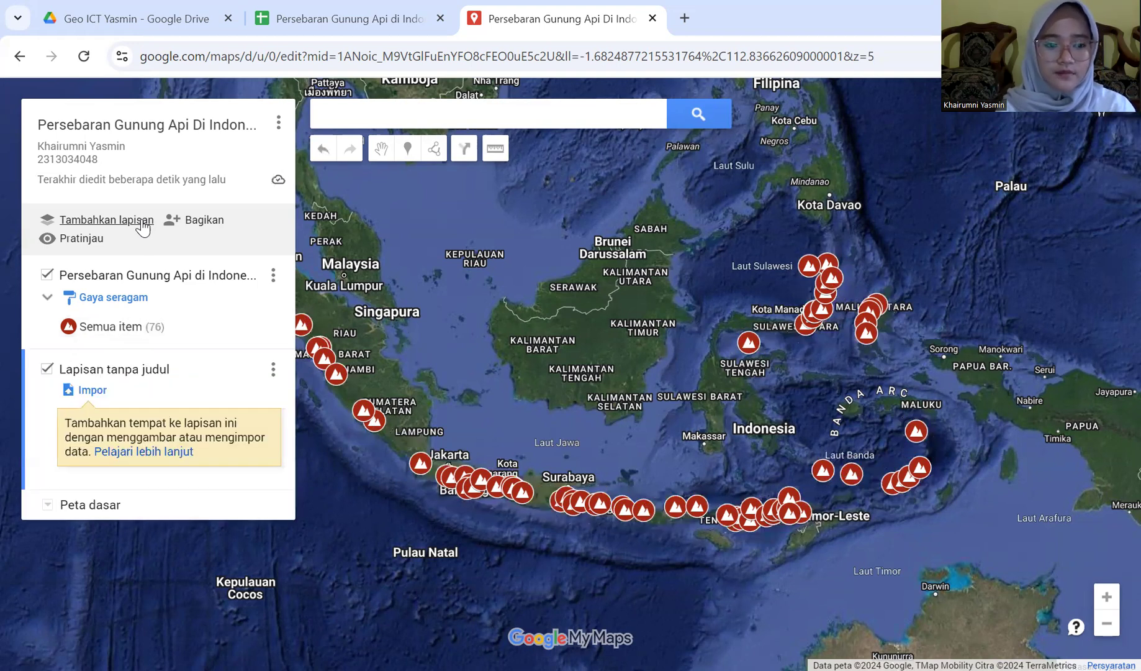
left_click(100, 395)
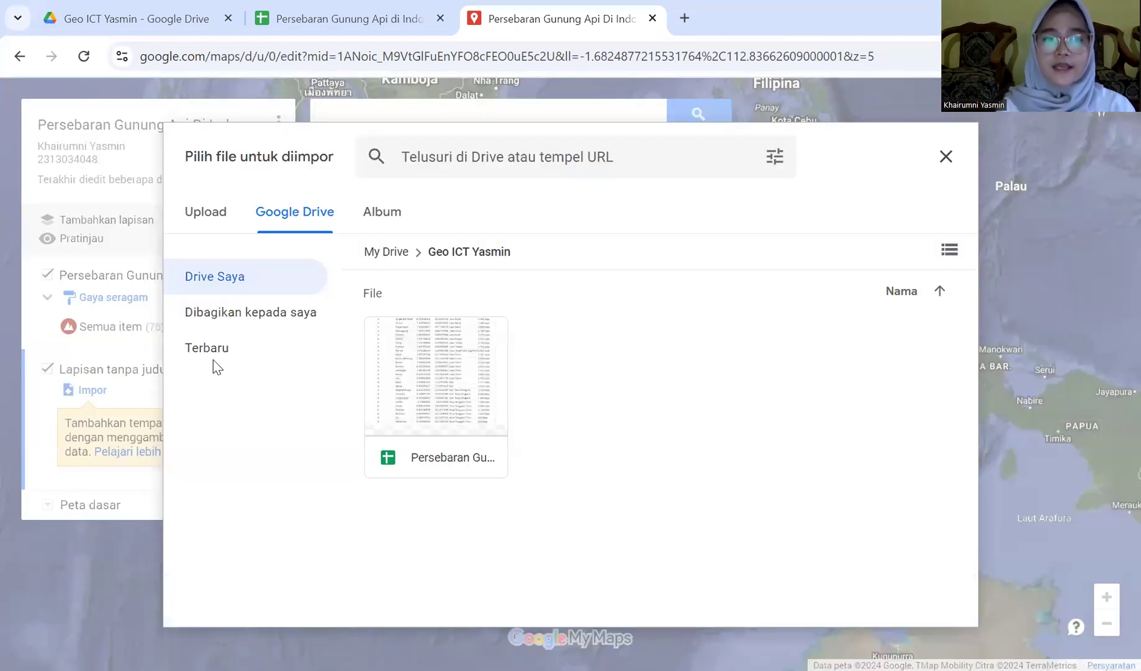
left_click(196, 220)
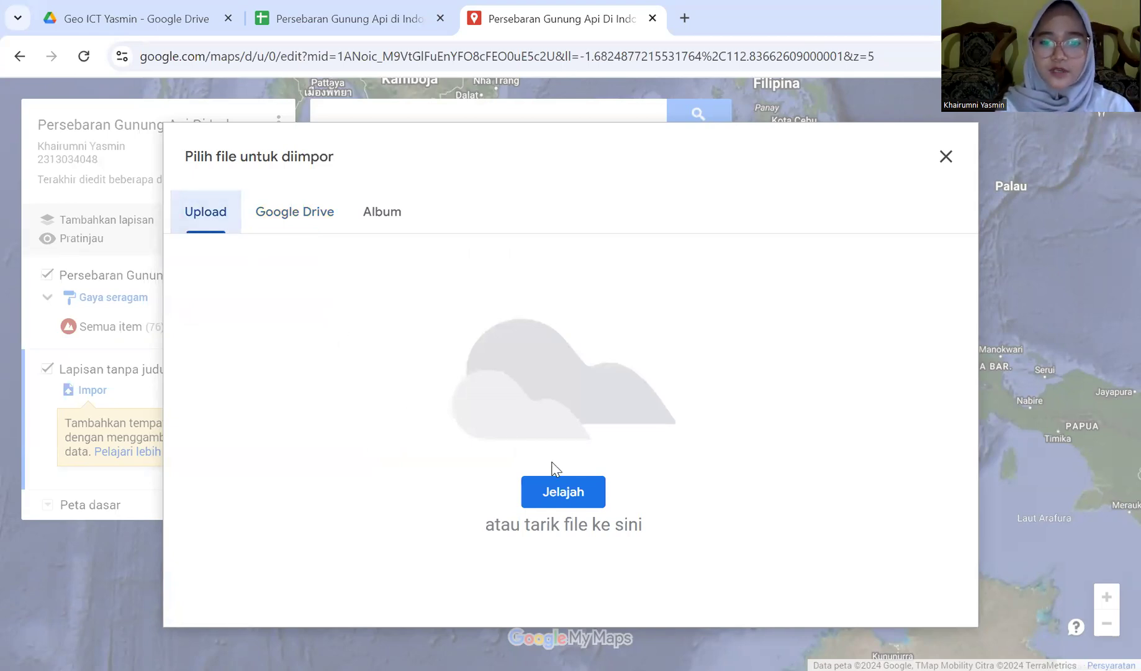
left_click(563, 493)
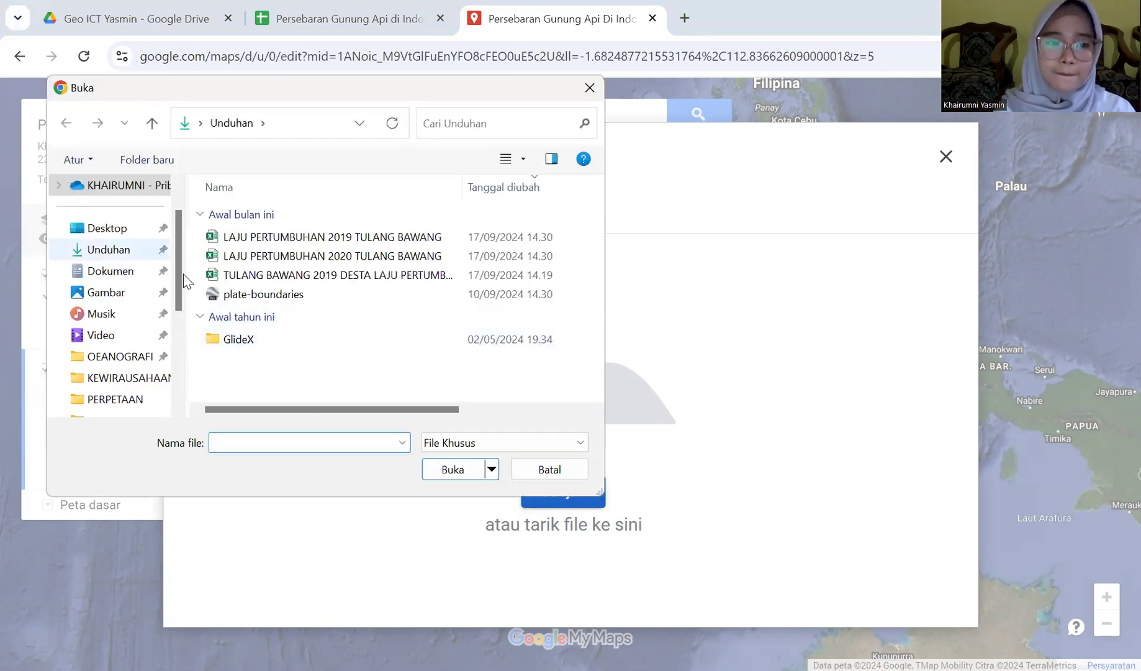
left_click(304, 299)
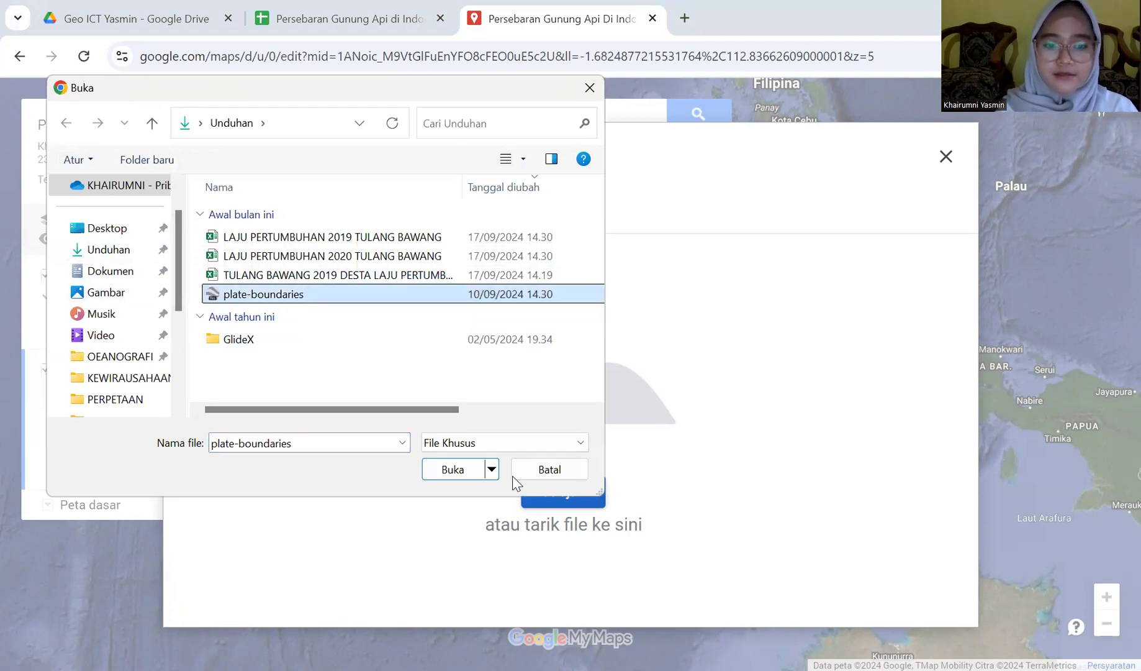
left_click(456, 470)
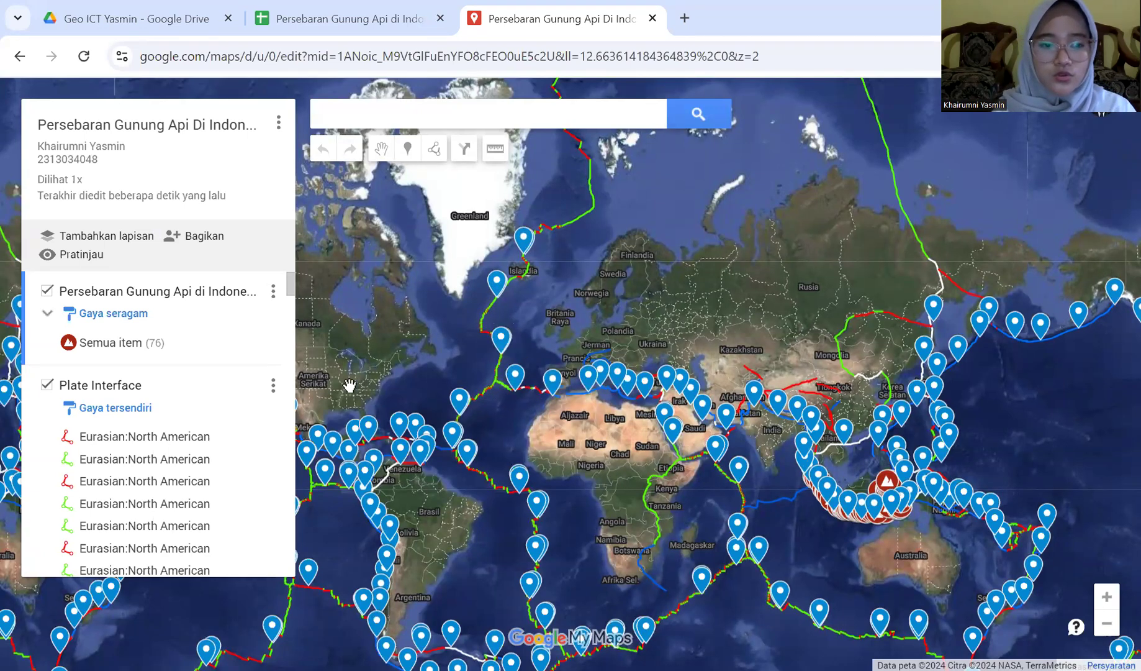
Hide the Plate Motion layer so only the Plate Boundaries lines remain visible
left_click_drag(292, 317, 289, 539)
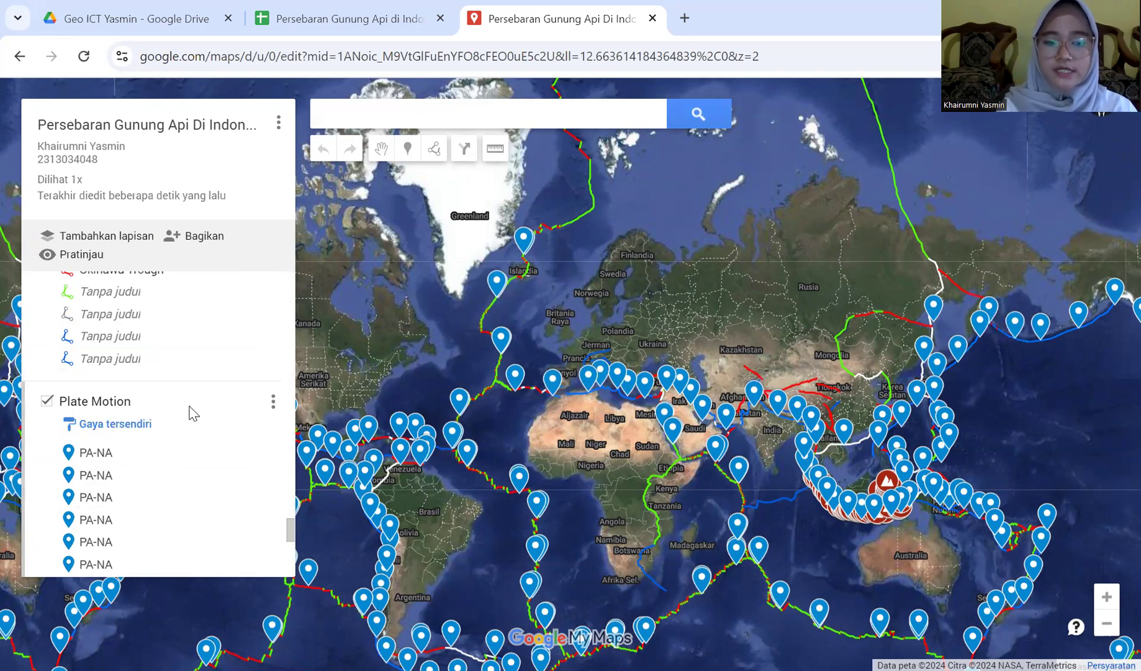
left_click(47, 403)
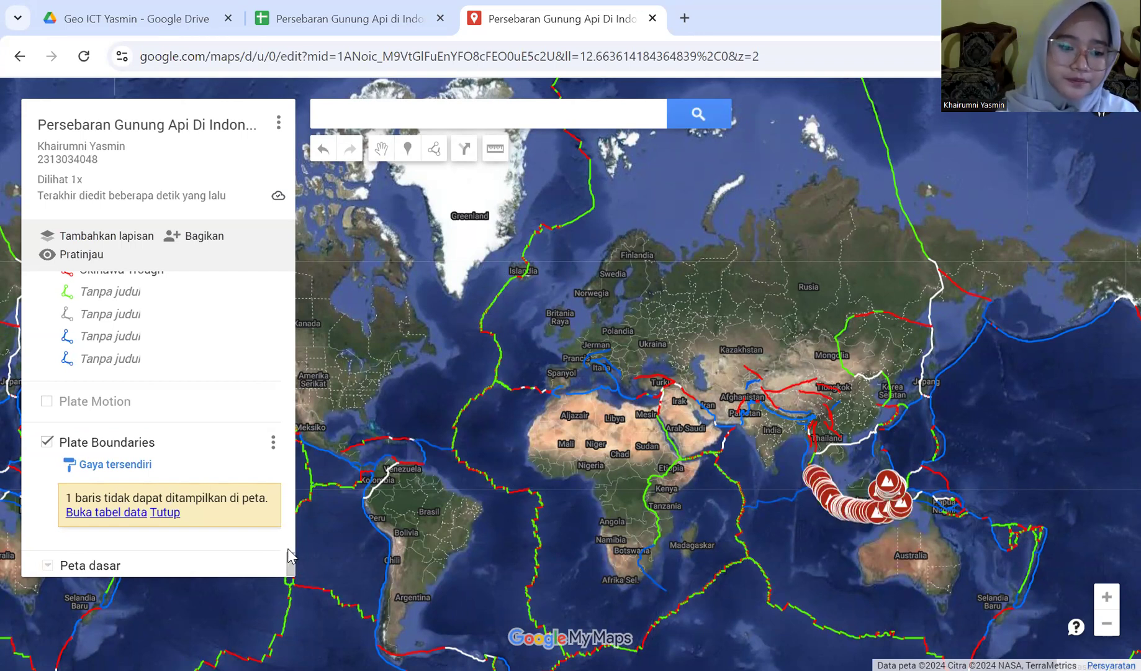
Dismiss the Pacific:Philippine boundary card and open the Kerinci volcano's info card
left_click_drag(287, 551, 287, 306)
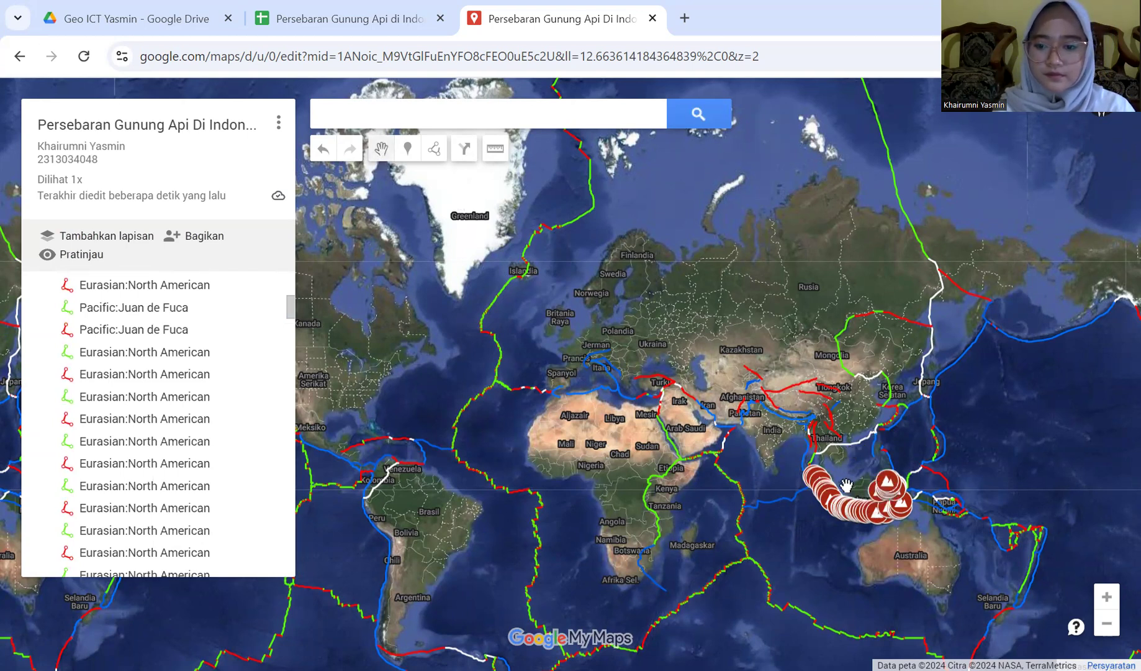
scroll(846, 485, "up", 1)
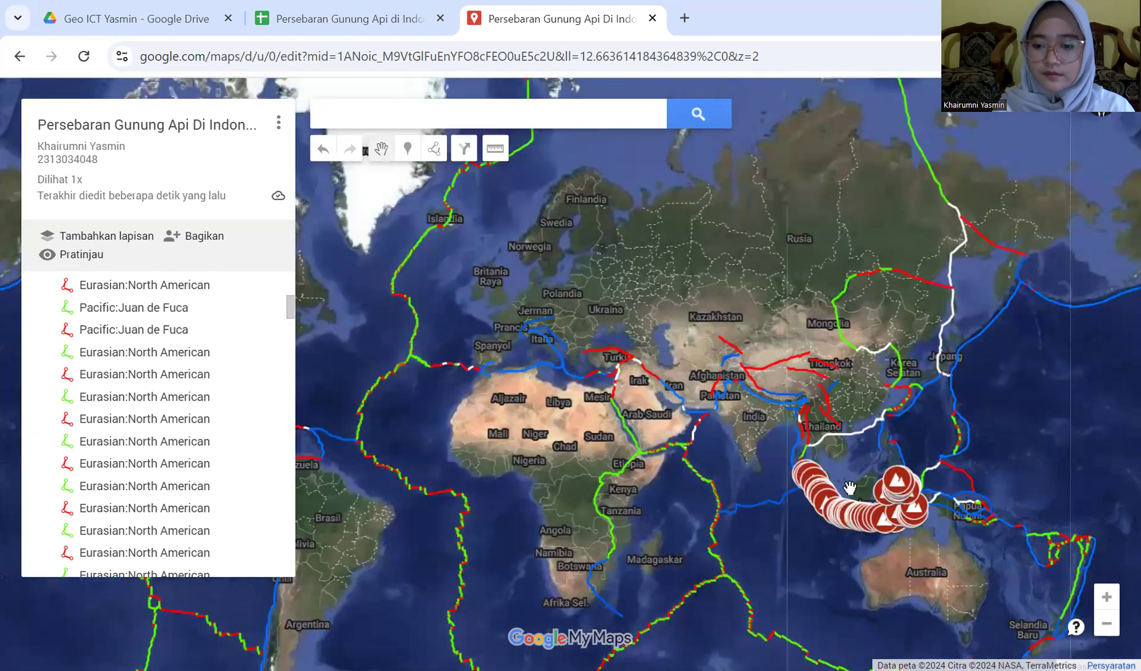
scroll(850, 487, "up", 1)
left_click_drag(869, 498, 623, 394)
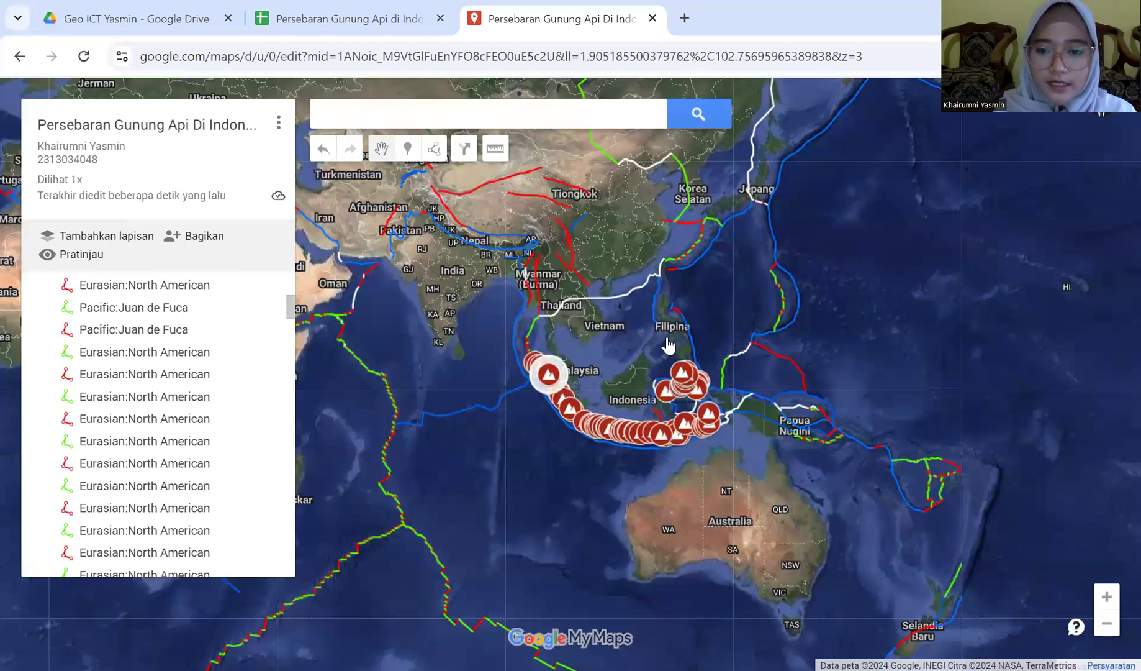
left_click(783, 276)
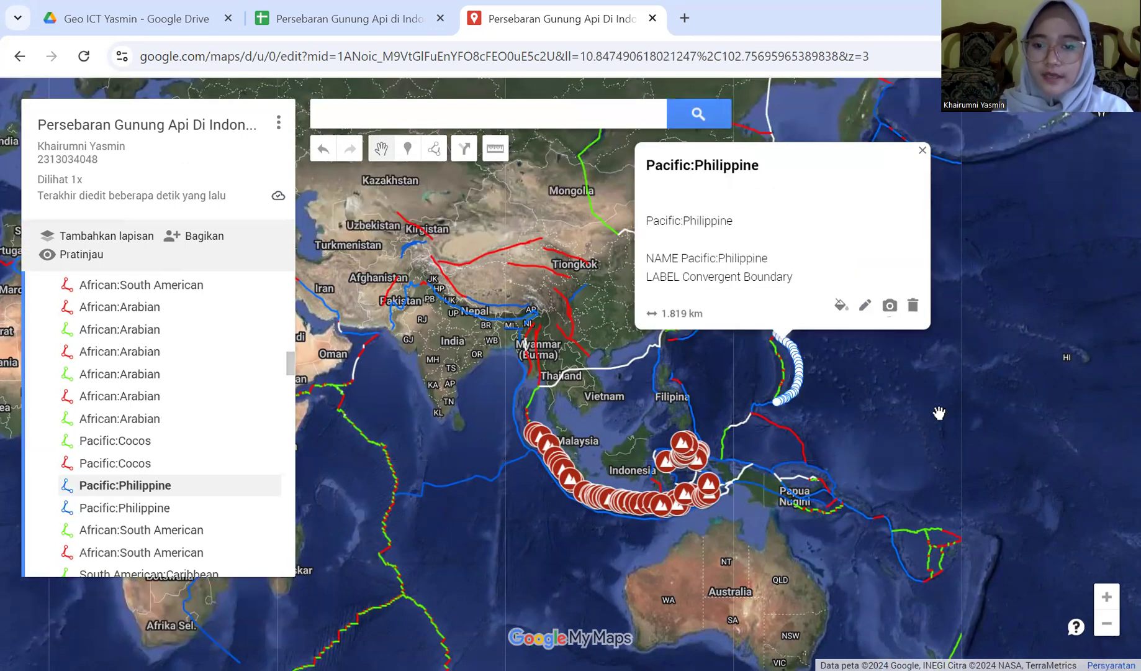
left_click(909, 410)
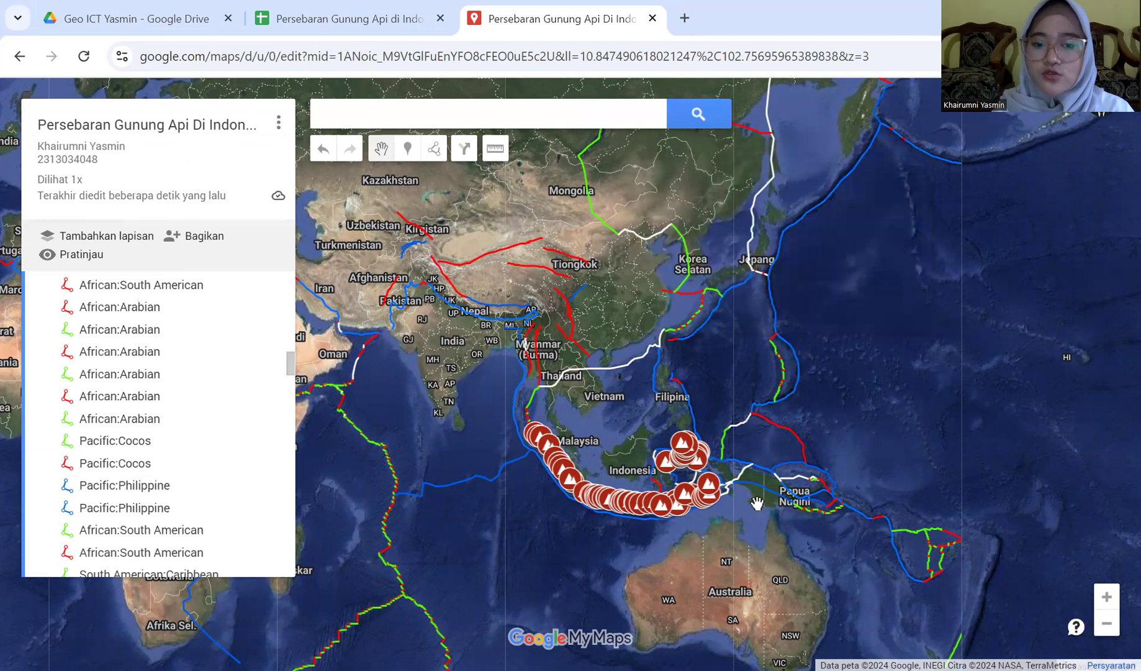
left_click(562, 472)
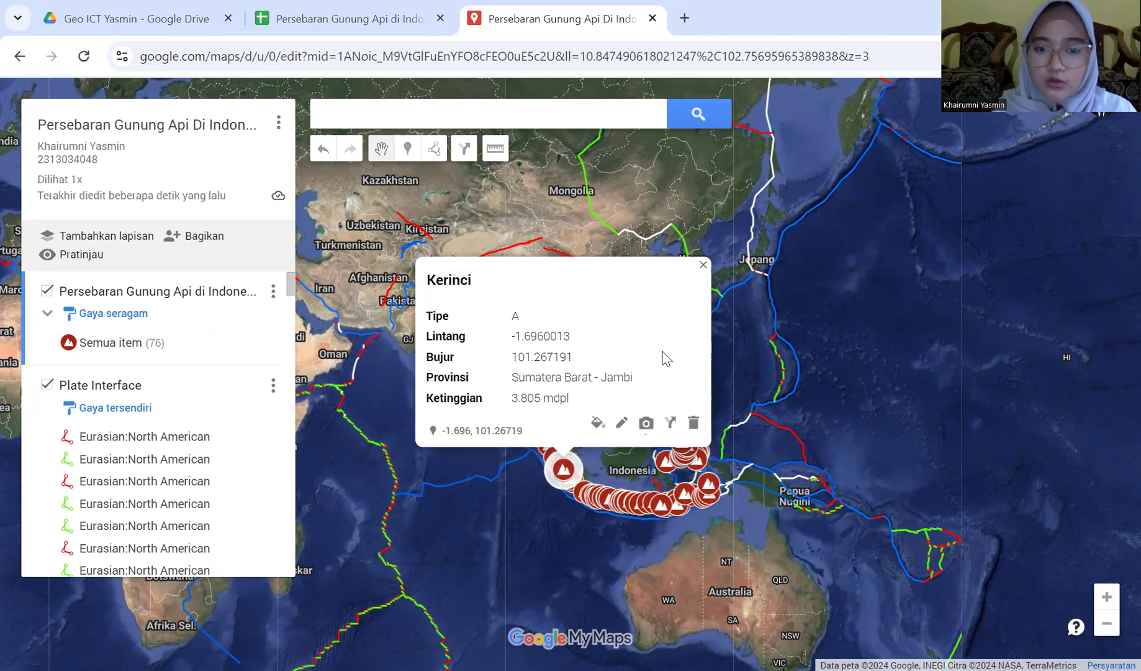
Search Google Images for 'gunung kerinci' to add a photo to Kerinci's entry
left_click(646, 424)
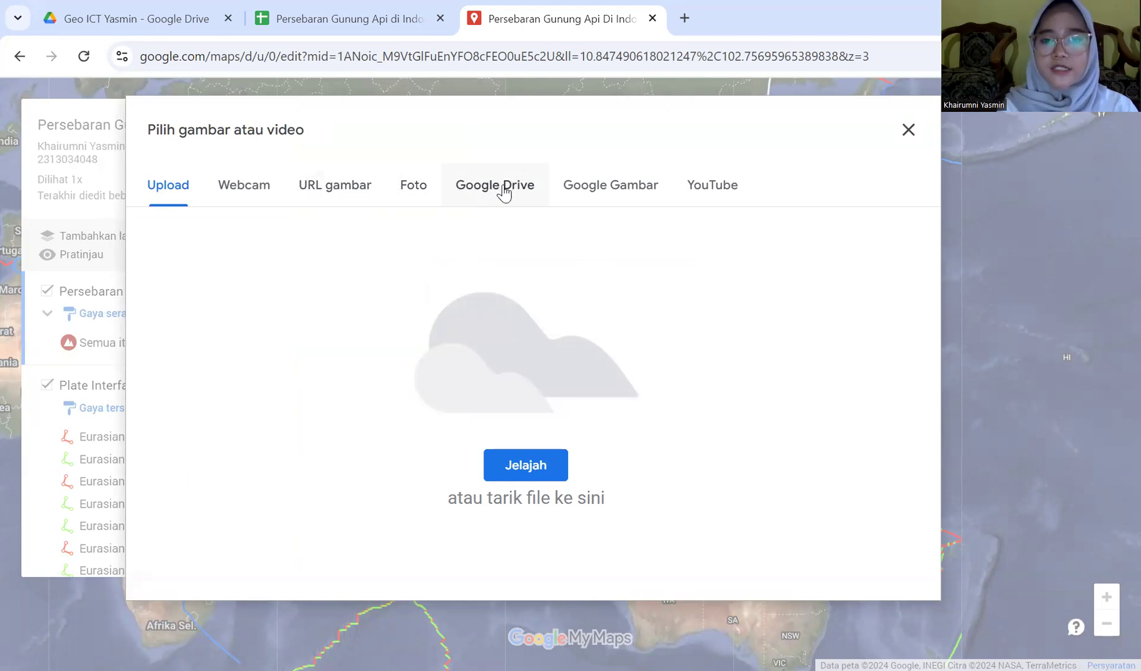
left_click(567, 196)
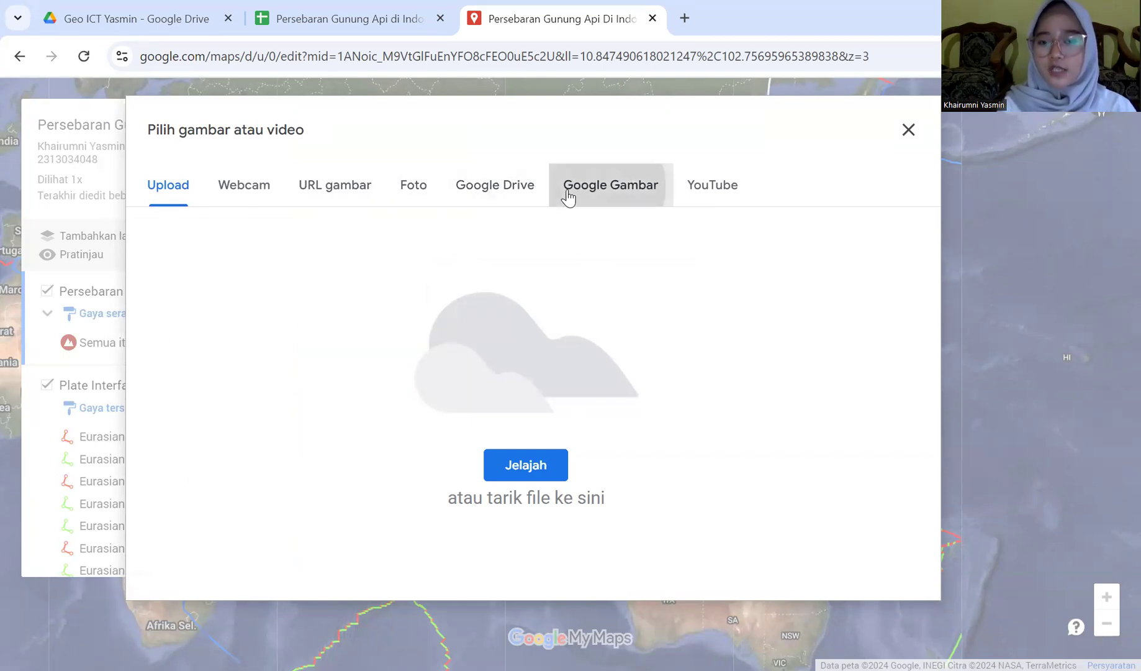
left_click(391, 134)
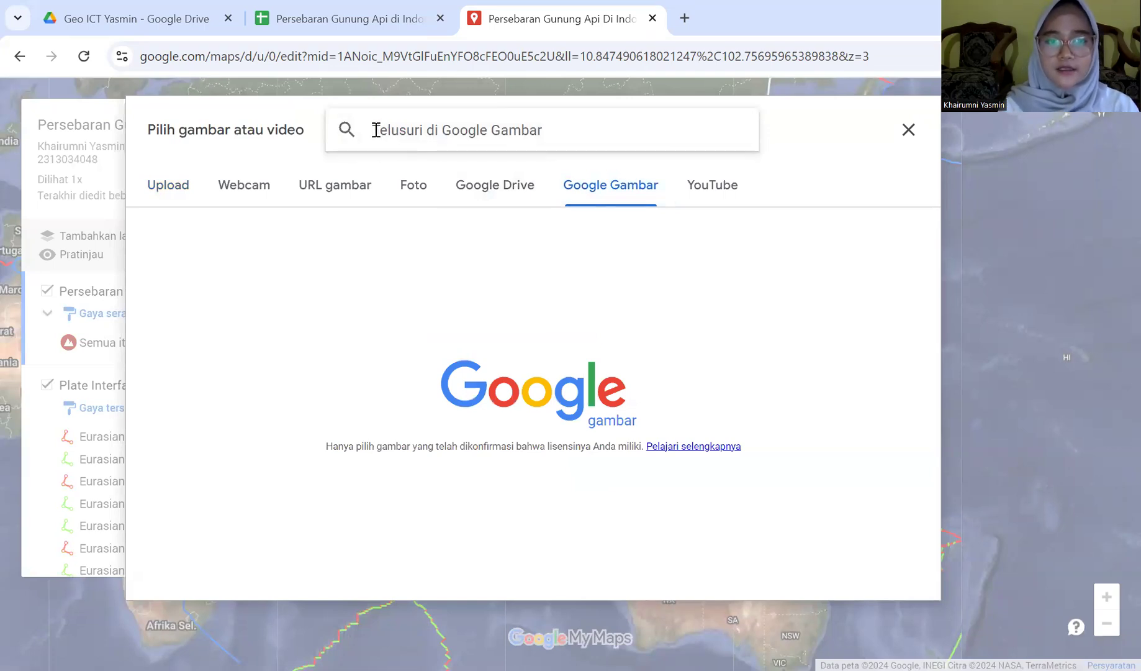
type("gu")
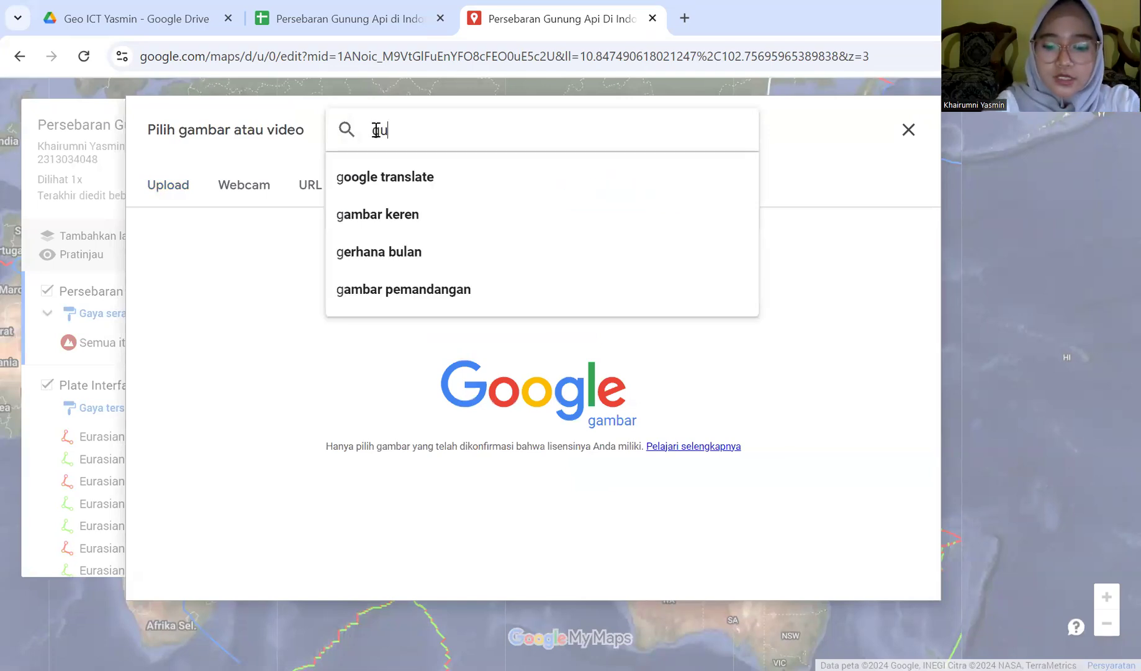
type("nung kerinci")
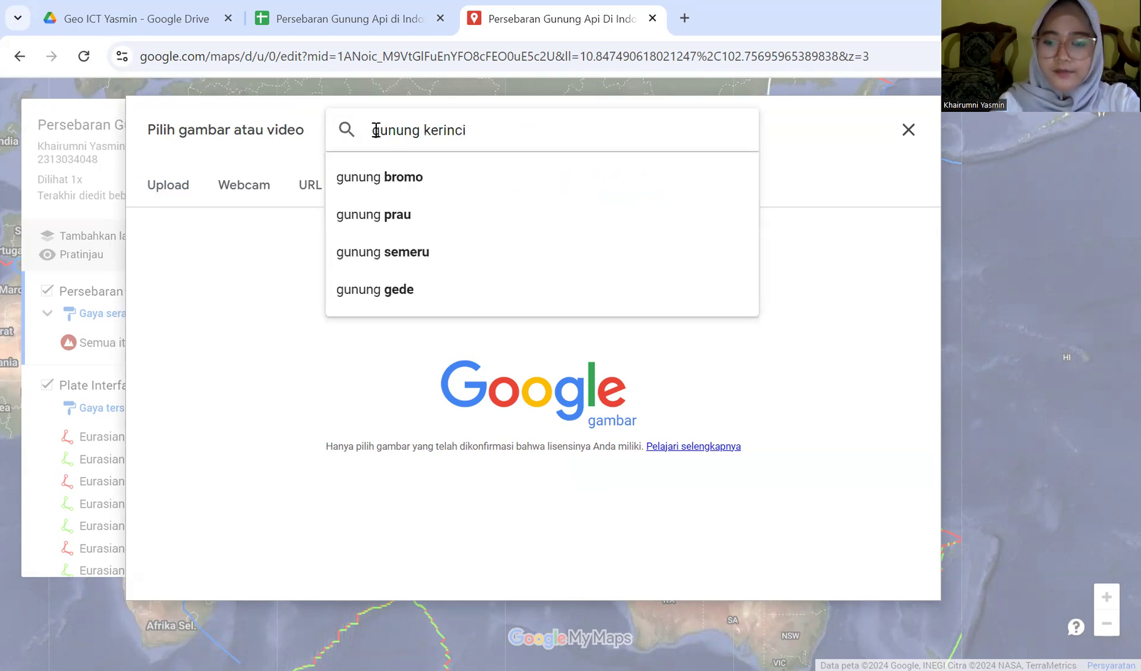
key("Return")
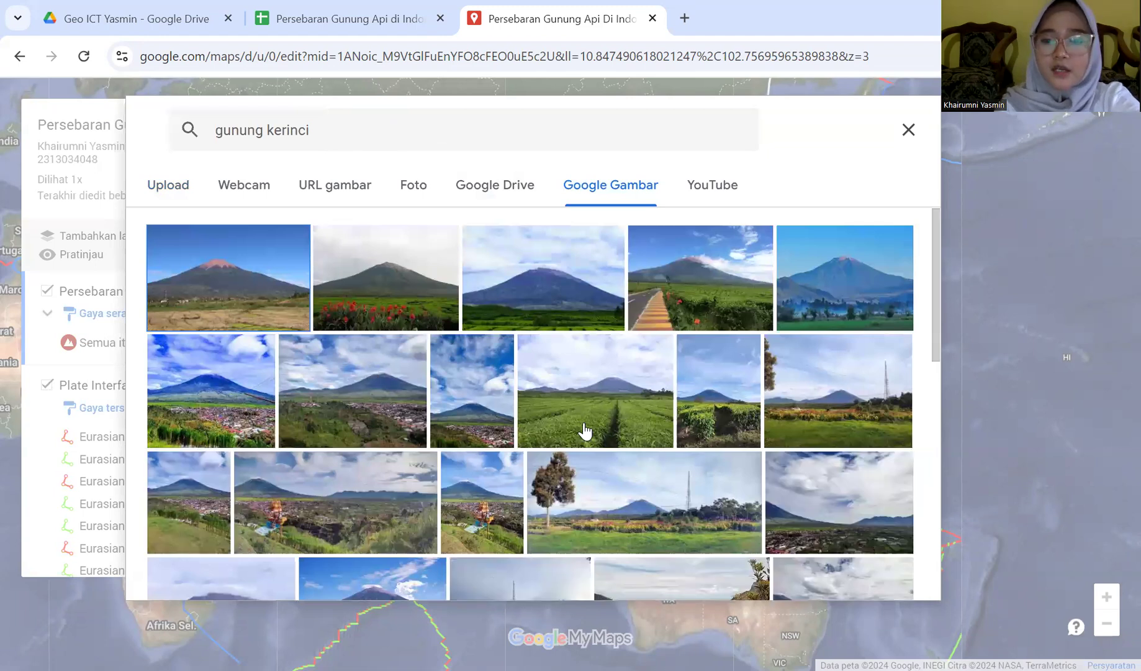
Insert the second Kerinci photo into the entry and save it
scroll(252, 224, "up", 2)
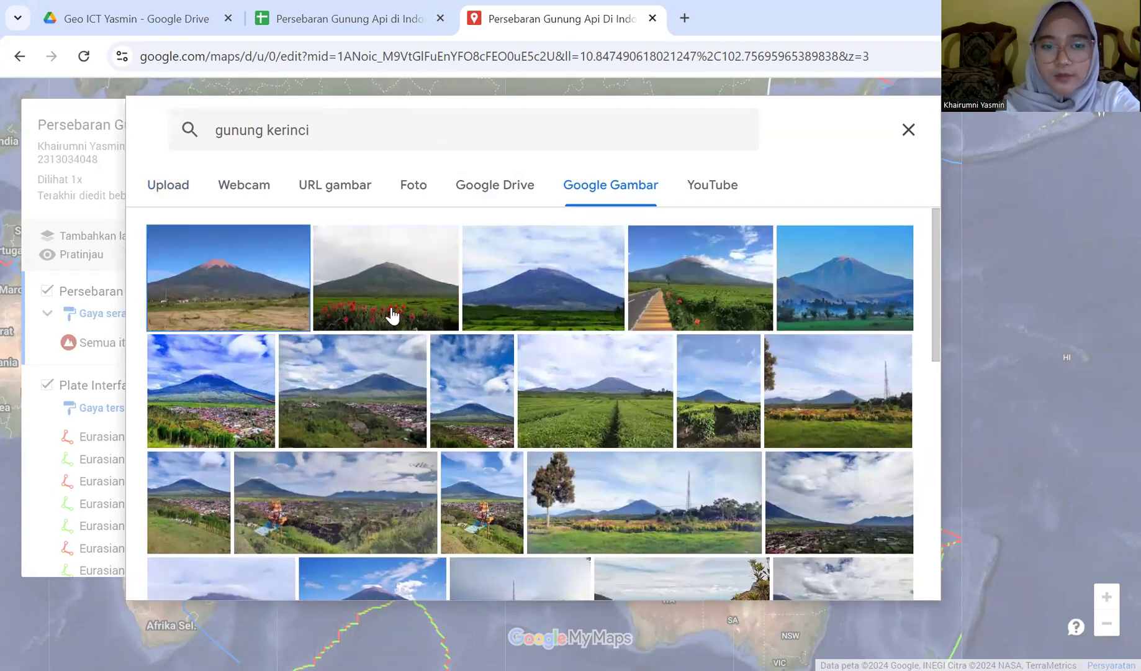
left_click(366, 307)
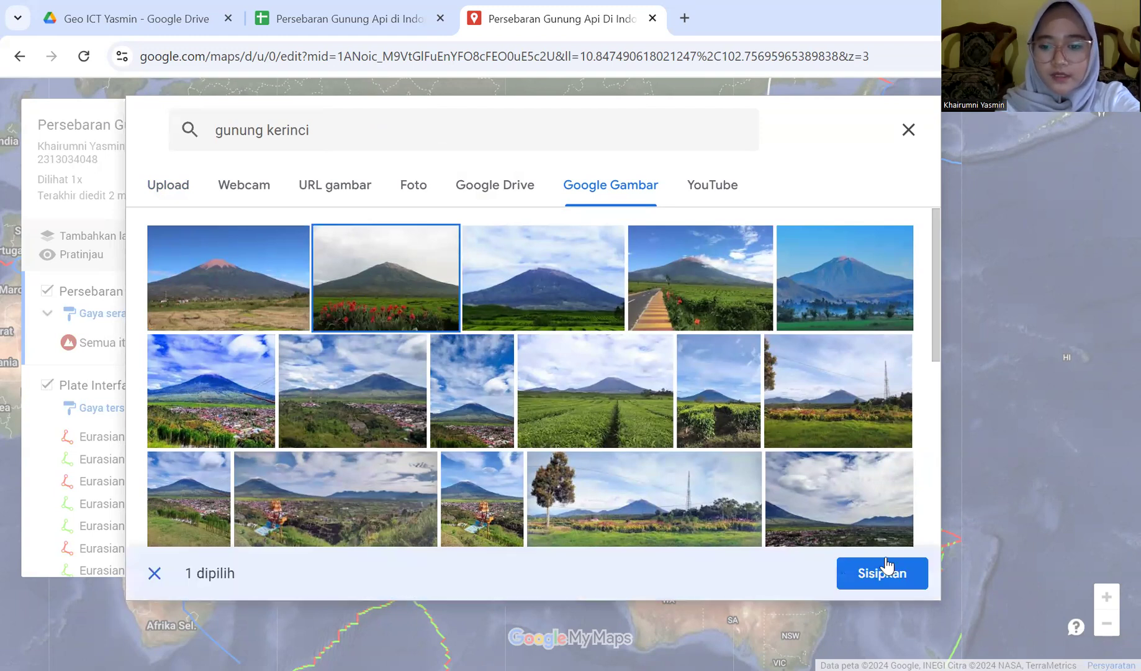
left_click(886, 576)
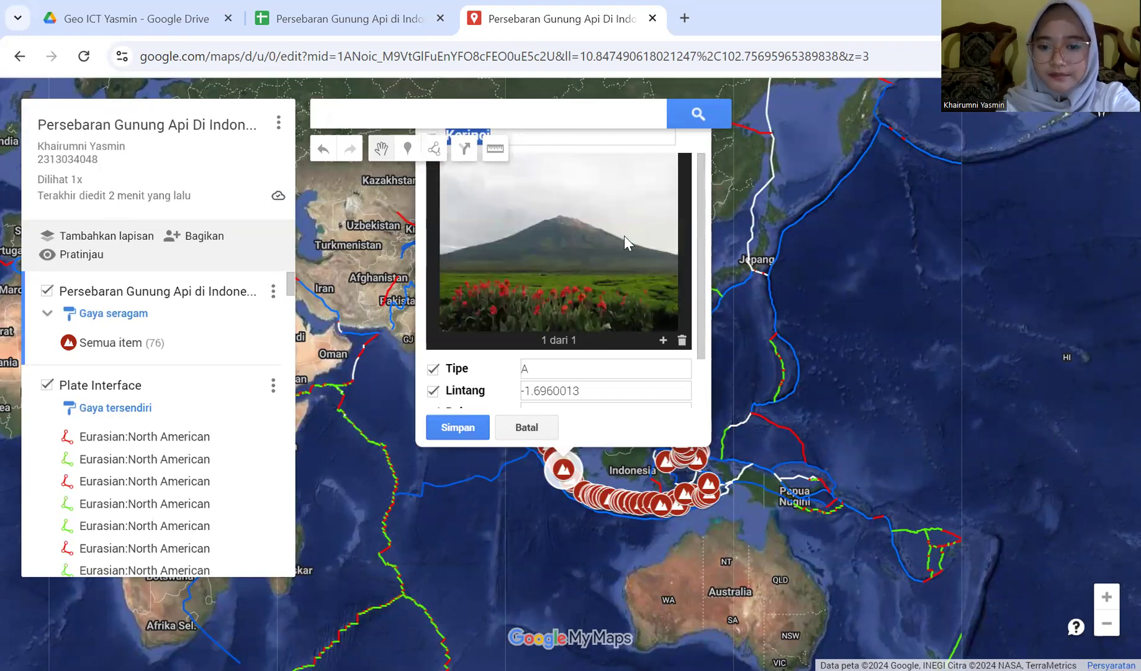
left_click(448, 428)
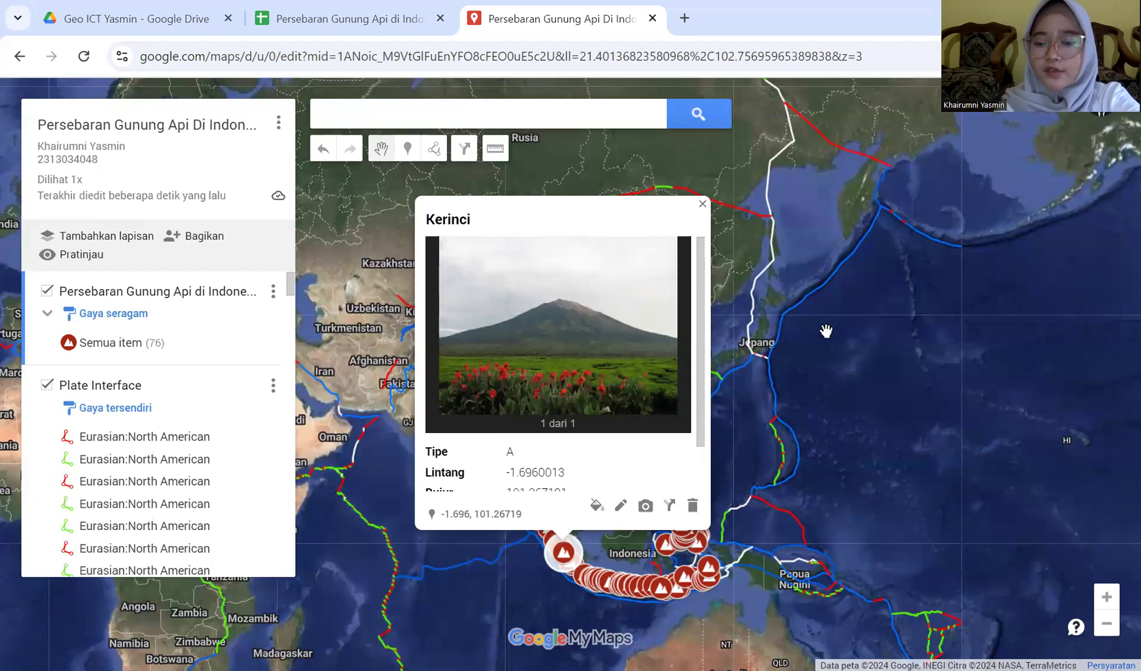
Close the Kerinci card and inspect the Banua Wuhu (BL) and Burni Telong volcano details
left_click(702, 203)
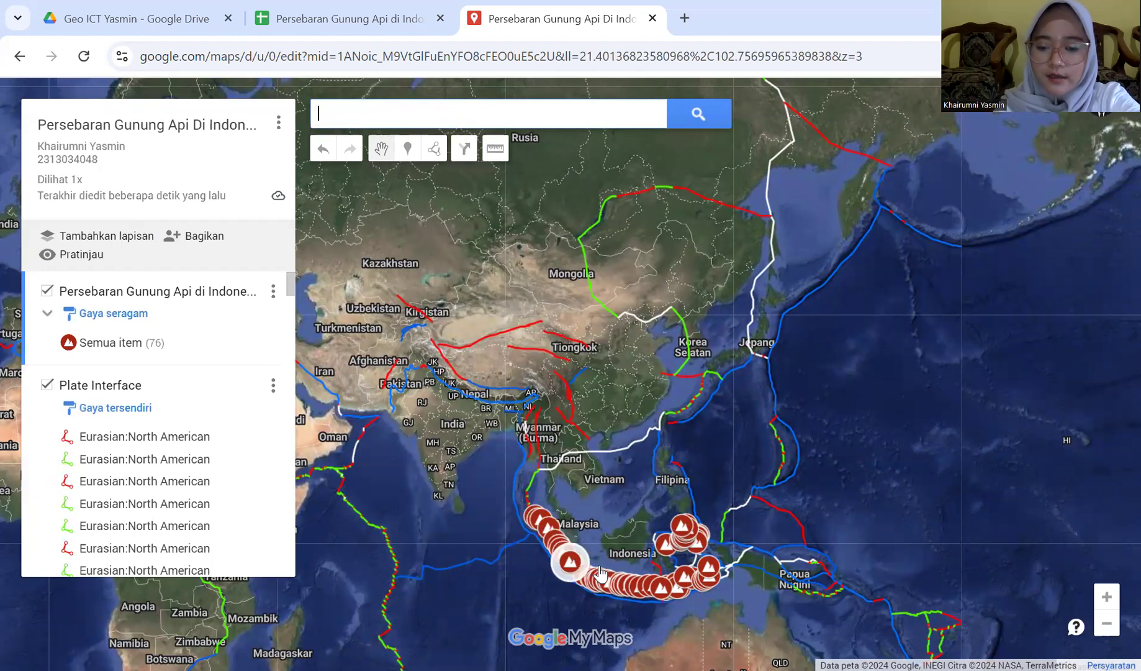
left_click(686, 529)
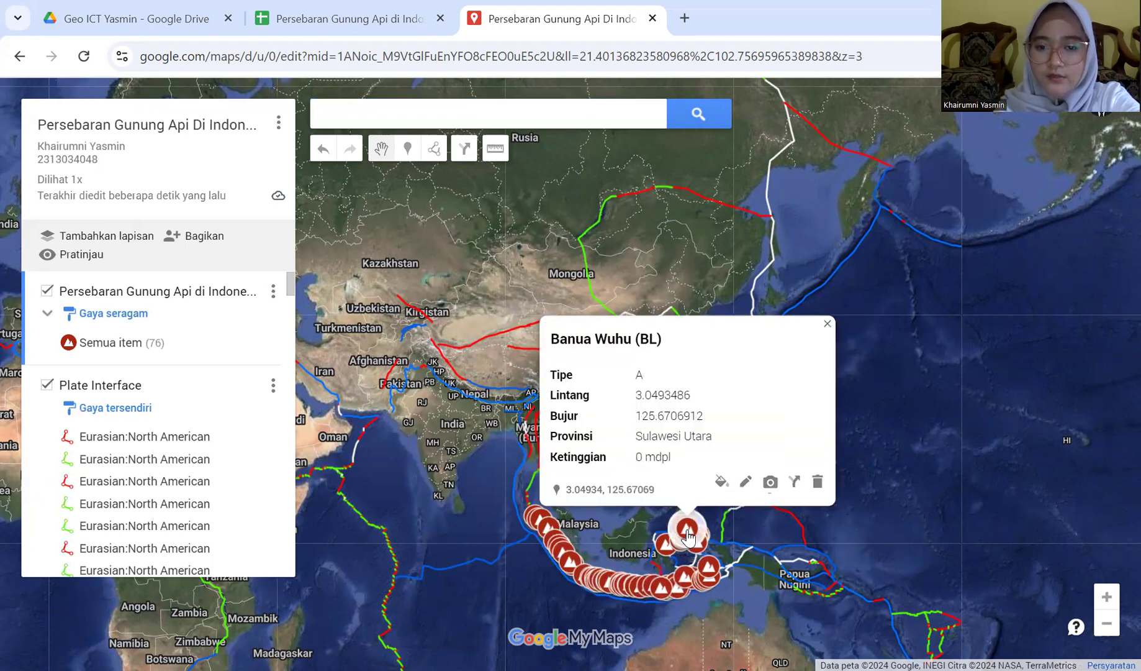
left_click(540, 520)
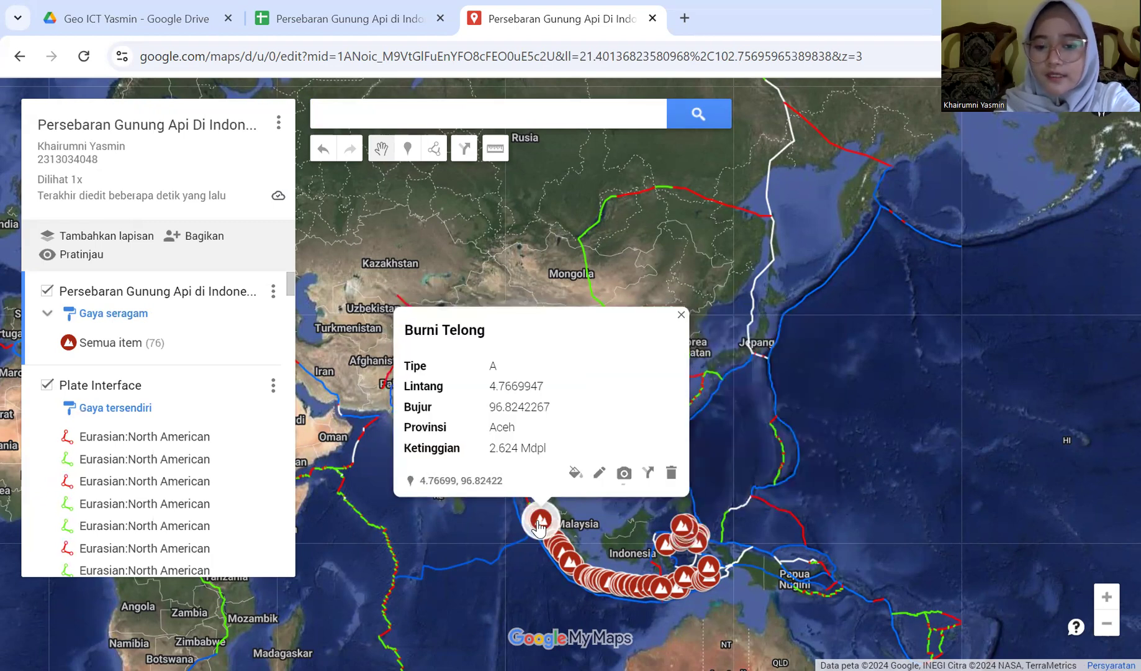
scroll(596, 547, "up", 1)
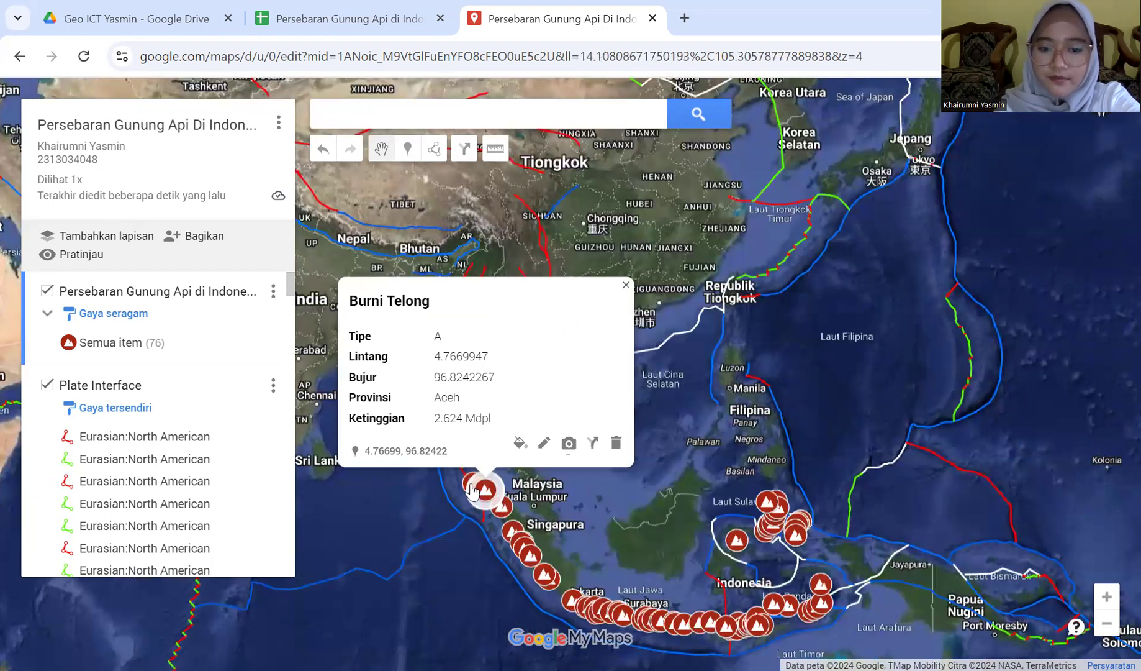
left_click(475, 467)
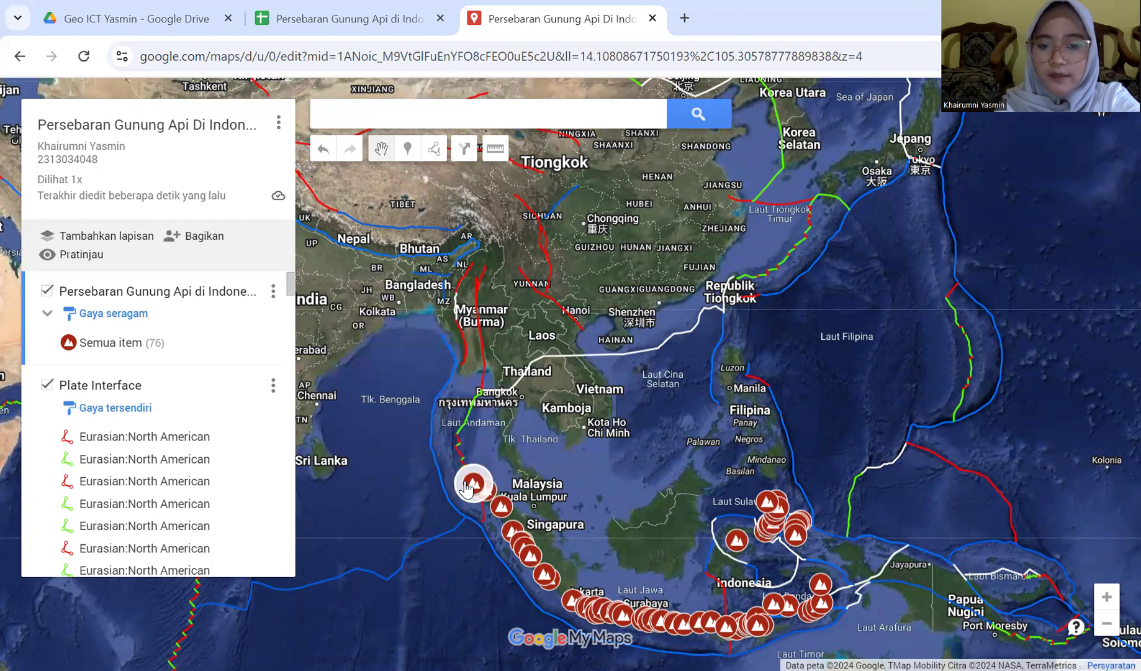
Inspect the Seulawah Agam, Banda api and Banua Wuhu (BL) details, then close the card
left_click(472, 485)
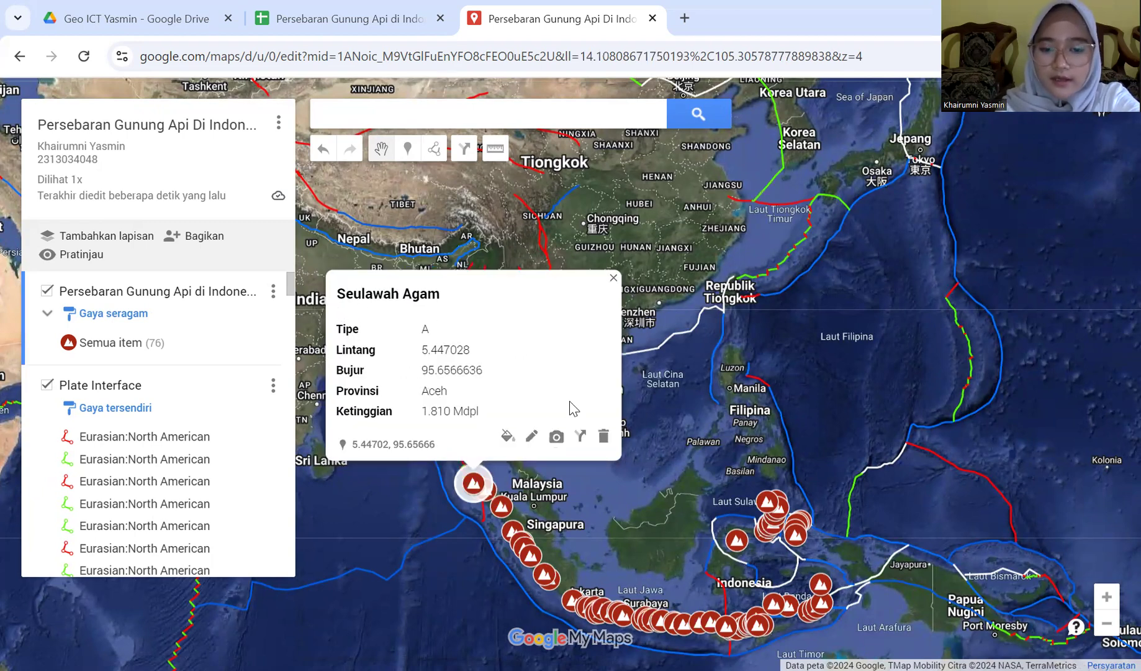
left_click(821, 585)
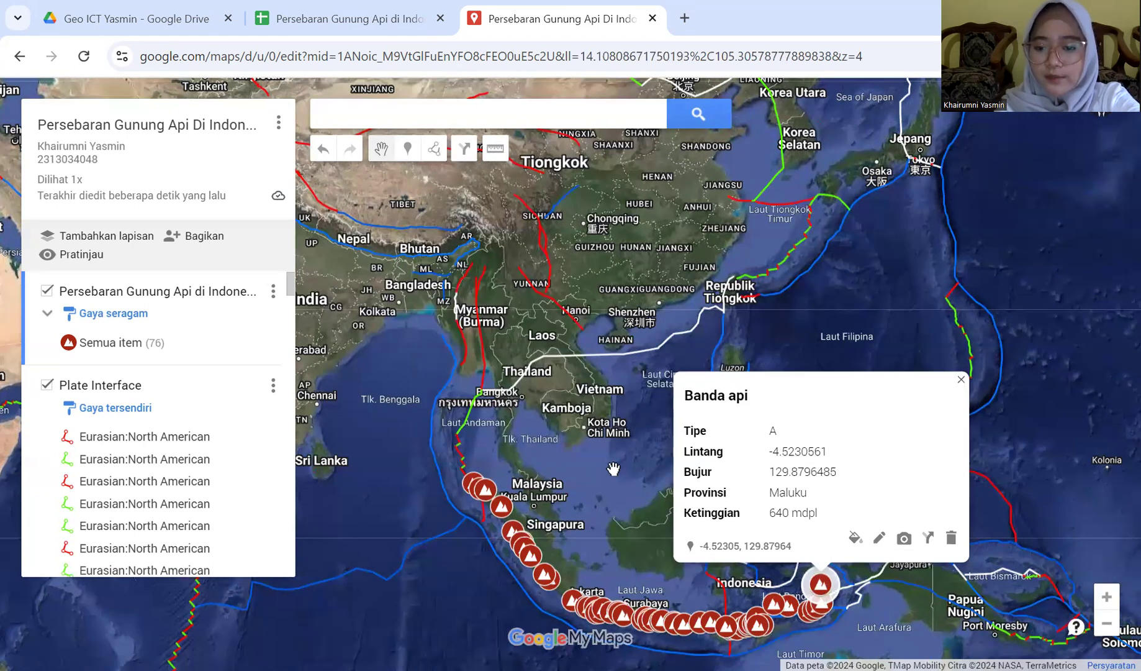
left_click(614, 469)
left_click(774, 510)
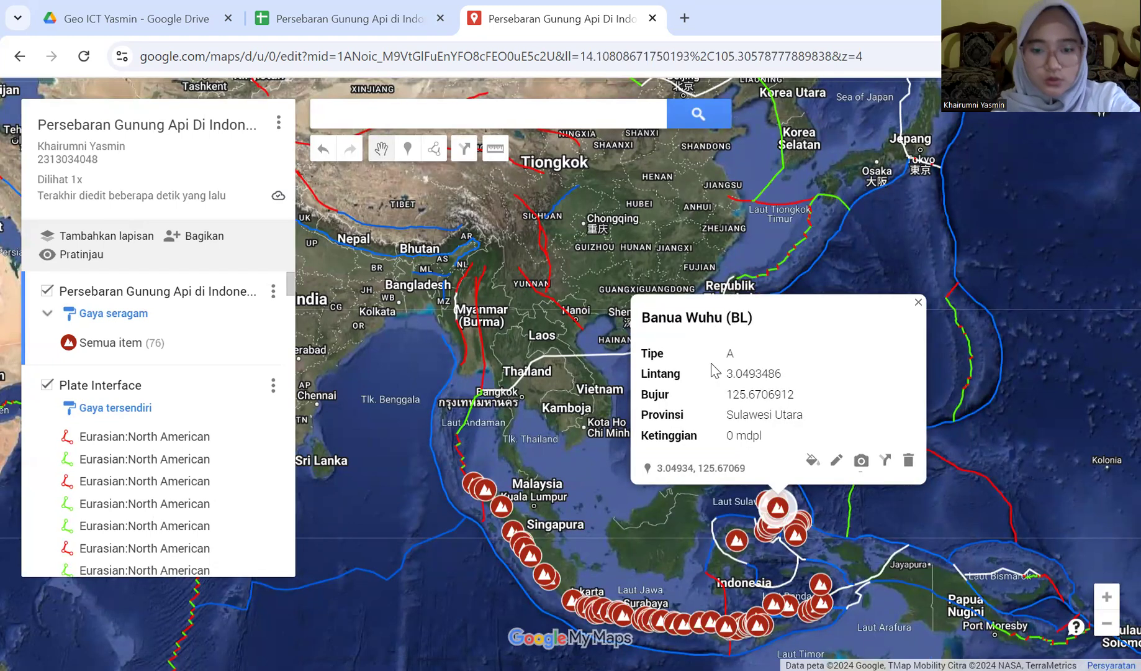
left_click(549, 408)
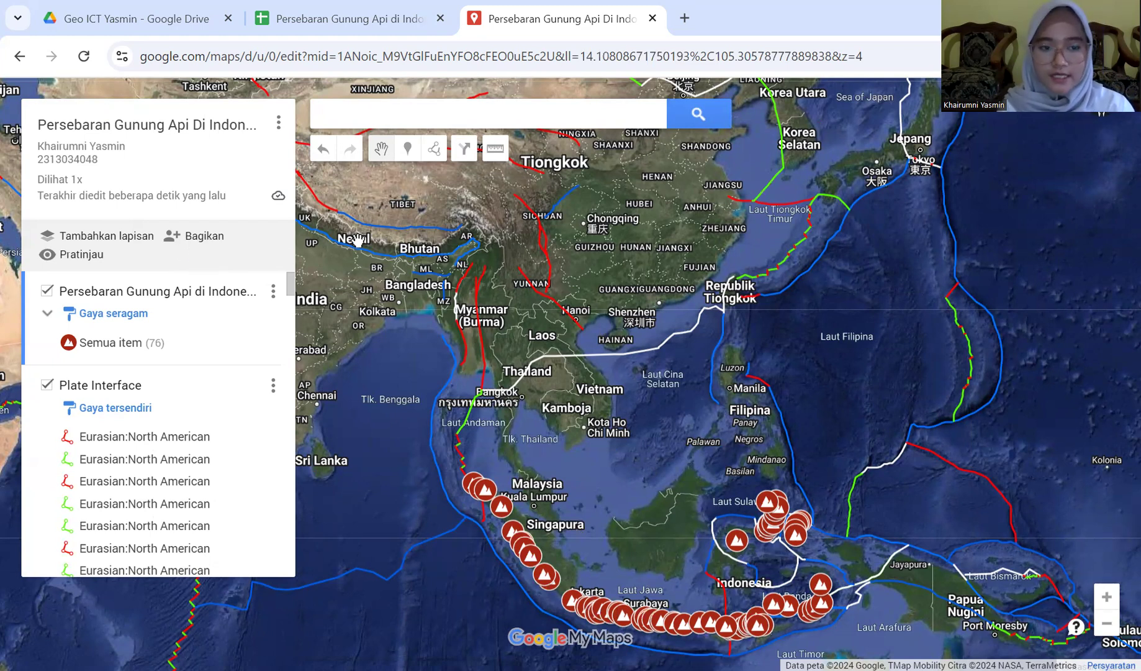
Share the map to anyone with the link, make it searchable, copy the link, and pan up over Indonesia
left_click(180, 239)
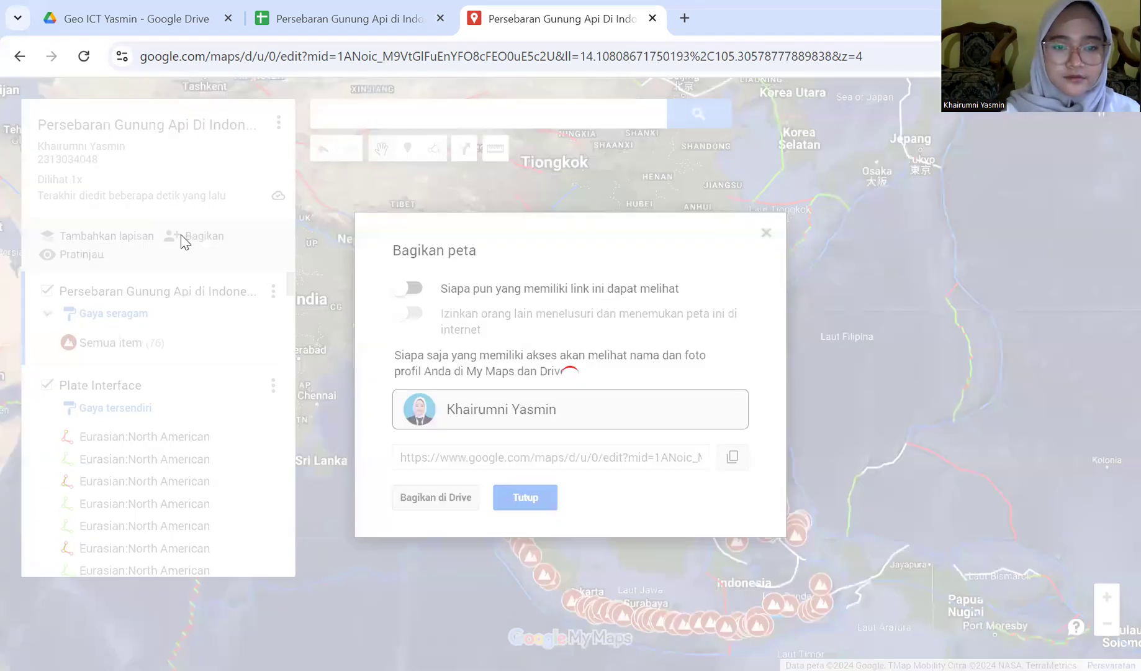
left_click(407, 289)
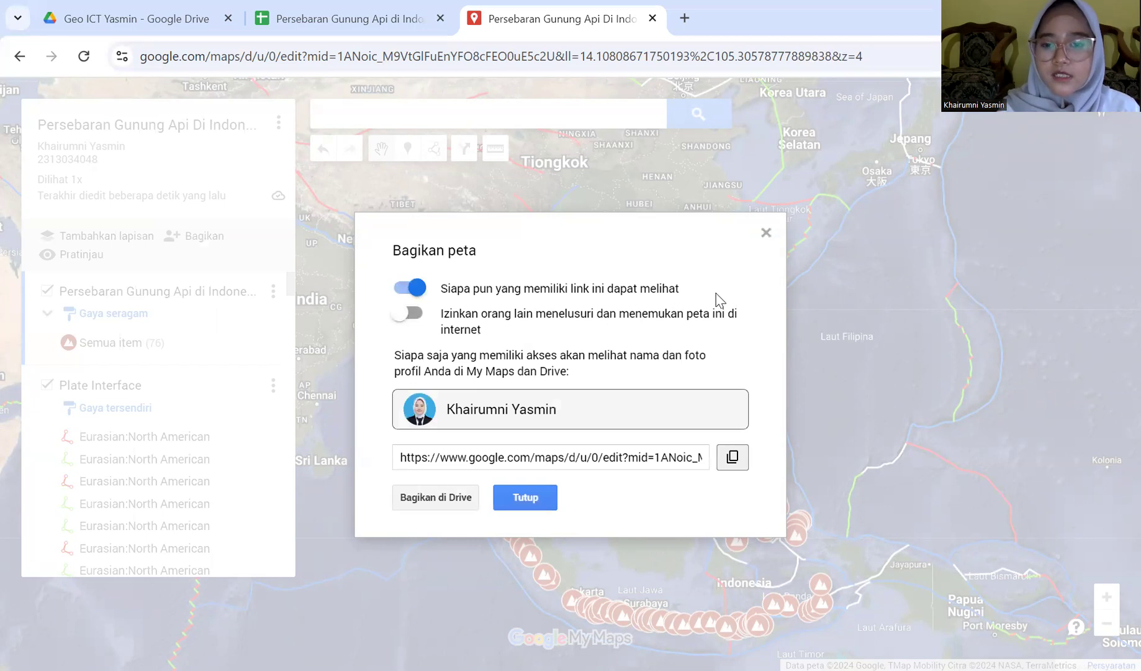
left_click(410, 315)
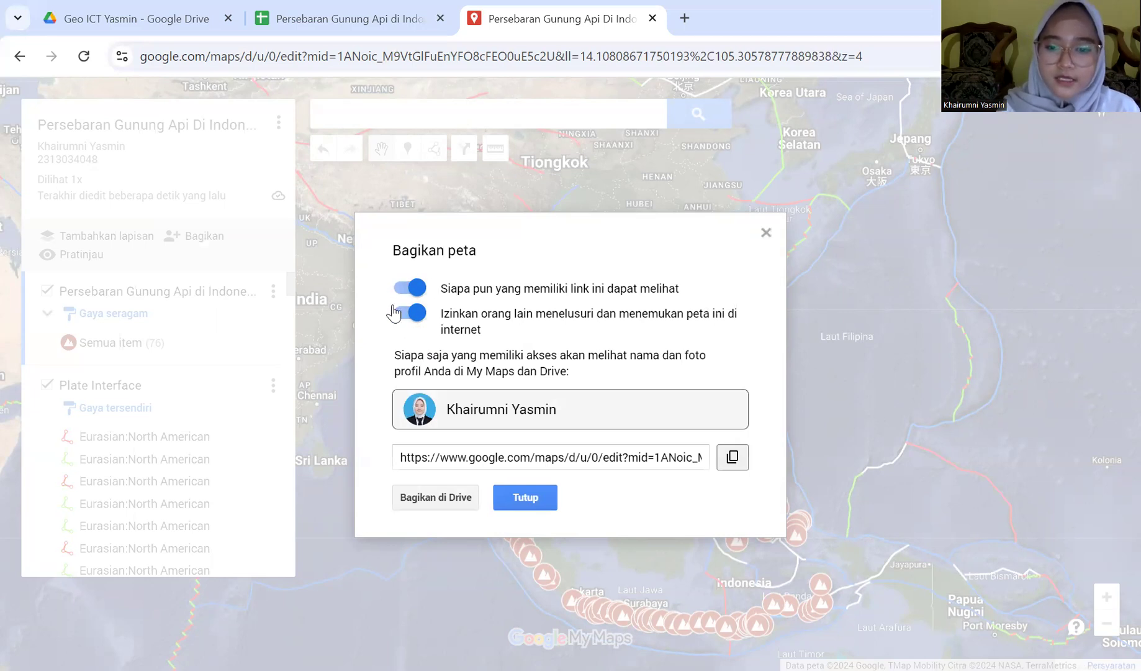
left_click(732, 458)
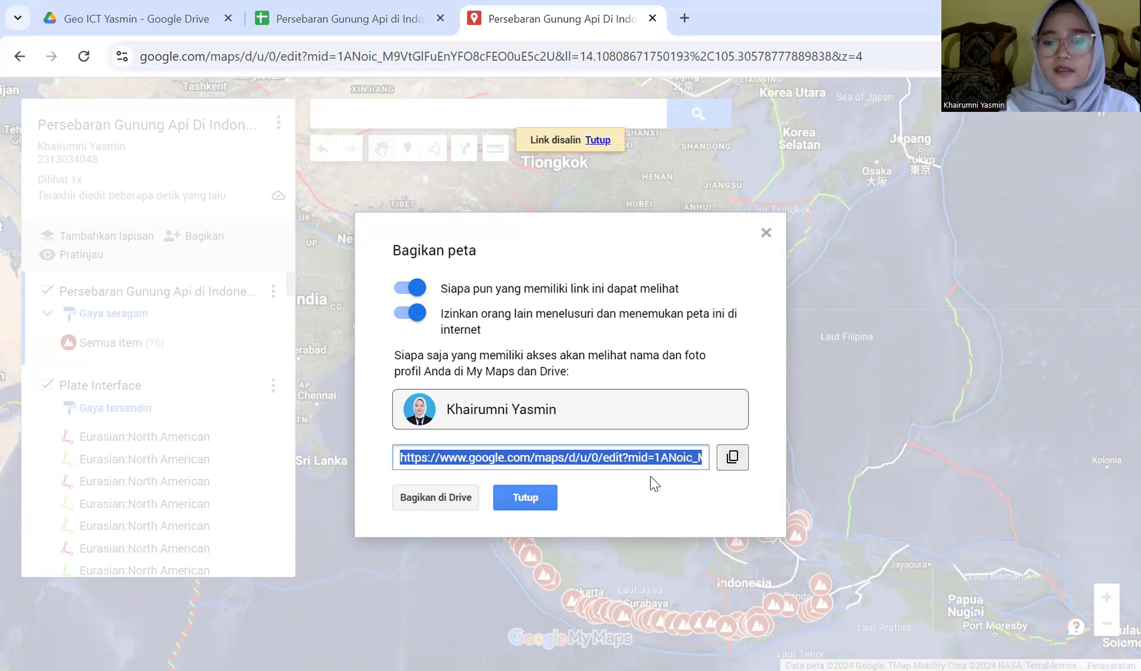
left_click(512, 506)
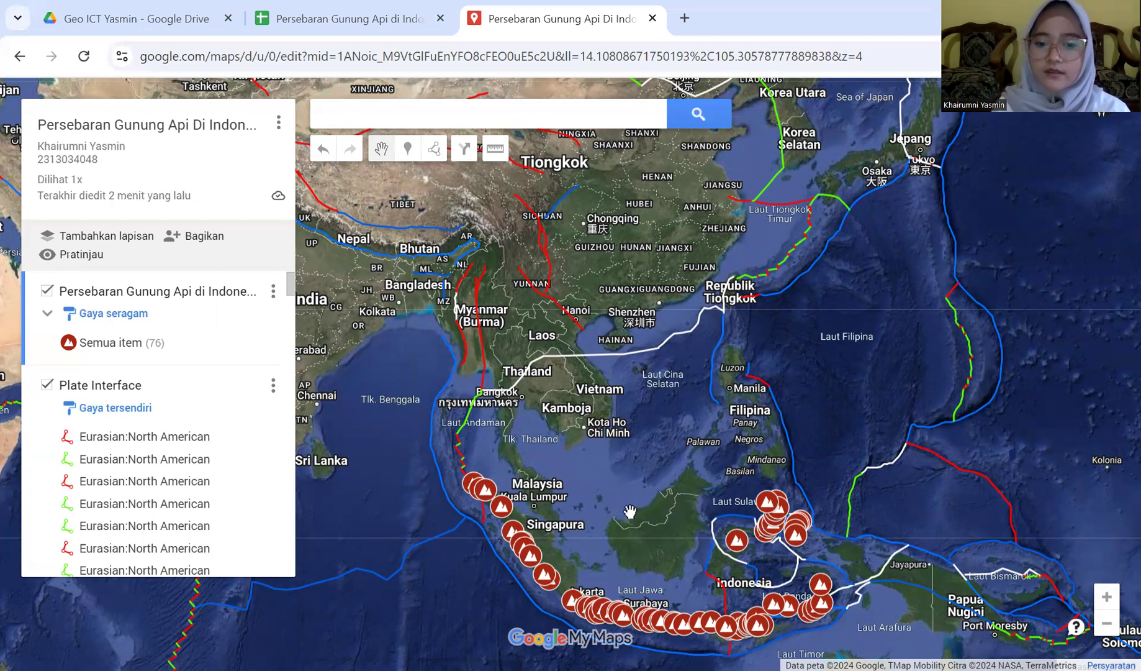
left_click_drag(629, 483, 621, 422)
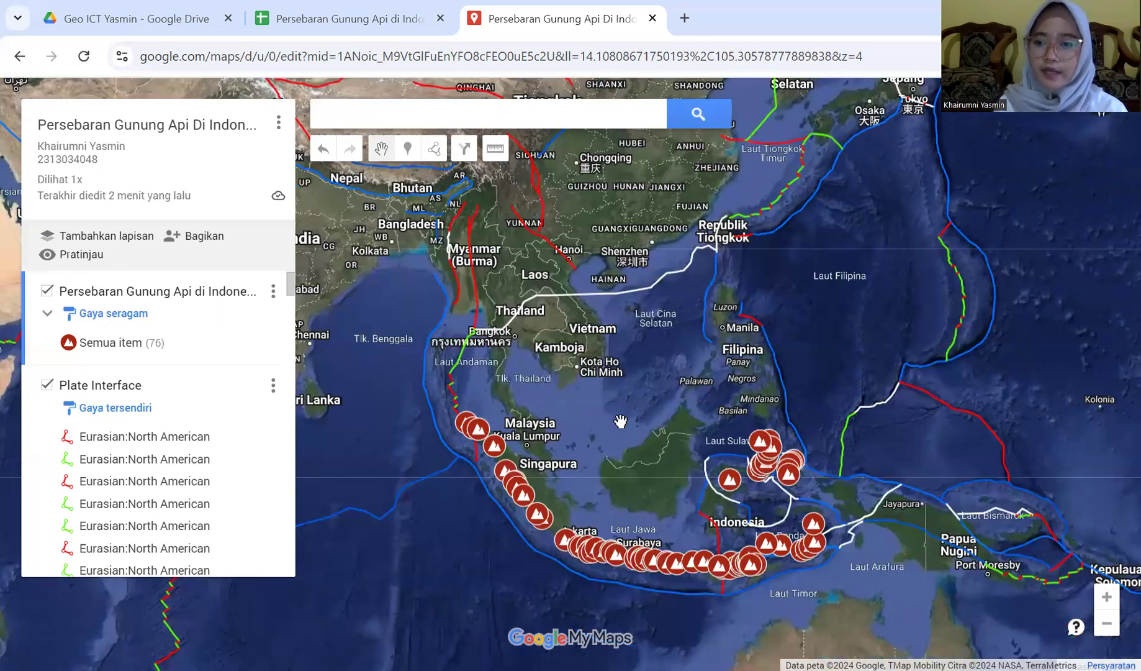